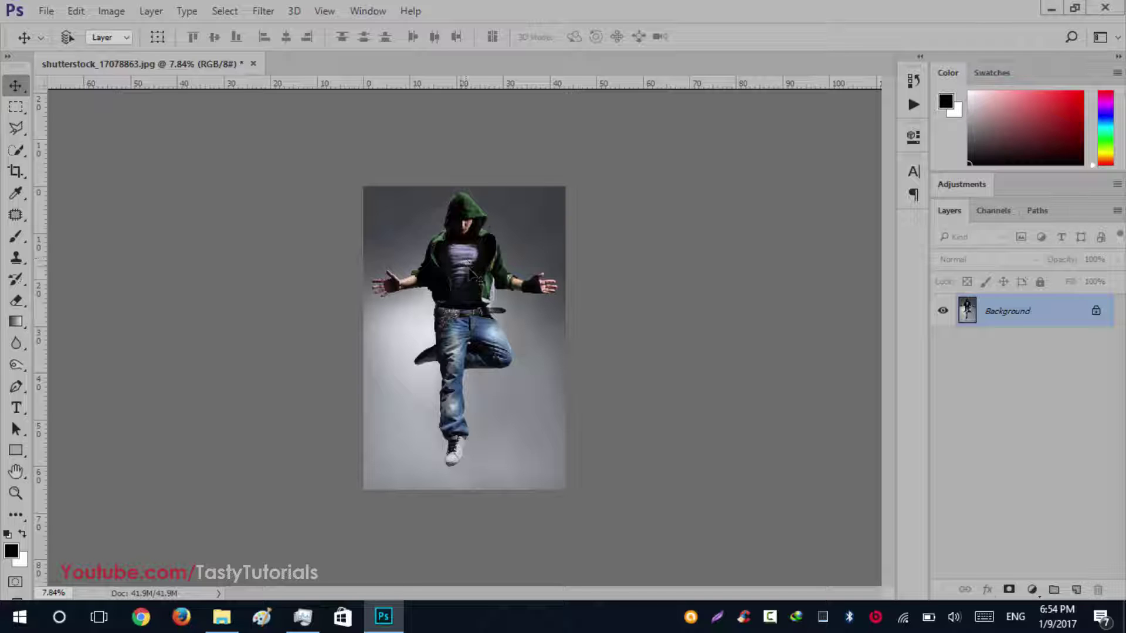
Step: Zoom in on the dancer, then drag the crop edges past the photo's left, right and top
scroll(421, 253, "up", 1)
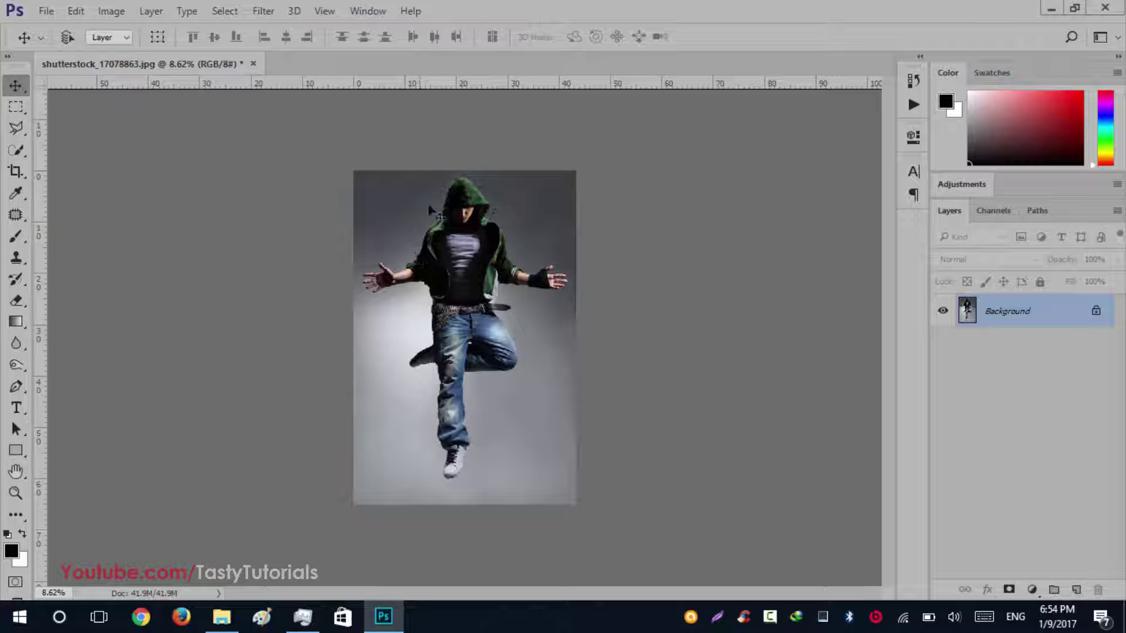
key("ctrl+plus")
scroll(511, 413, "up", 5)
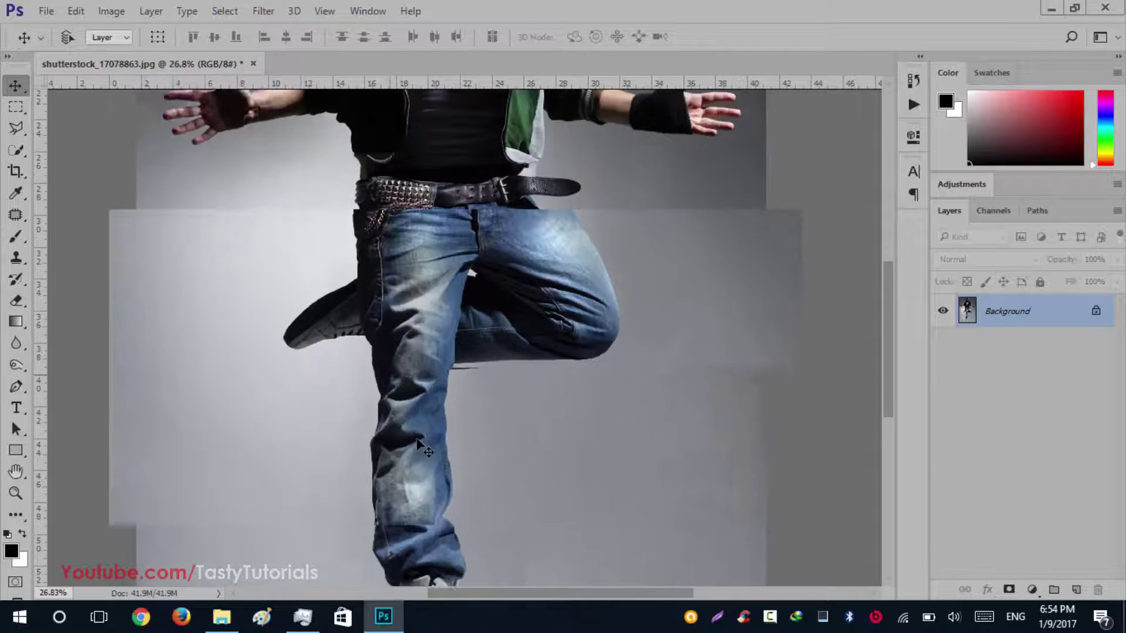
scroll(413, 439, "down", 5)
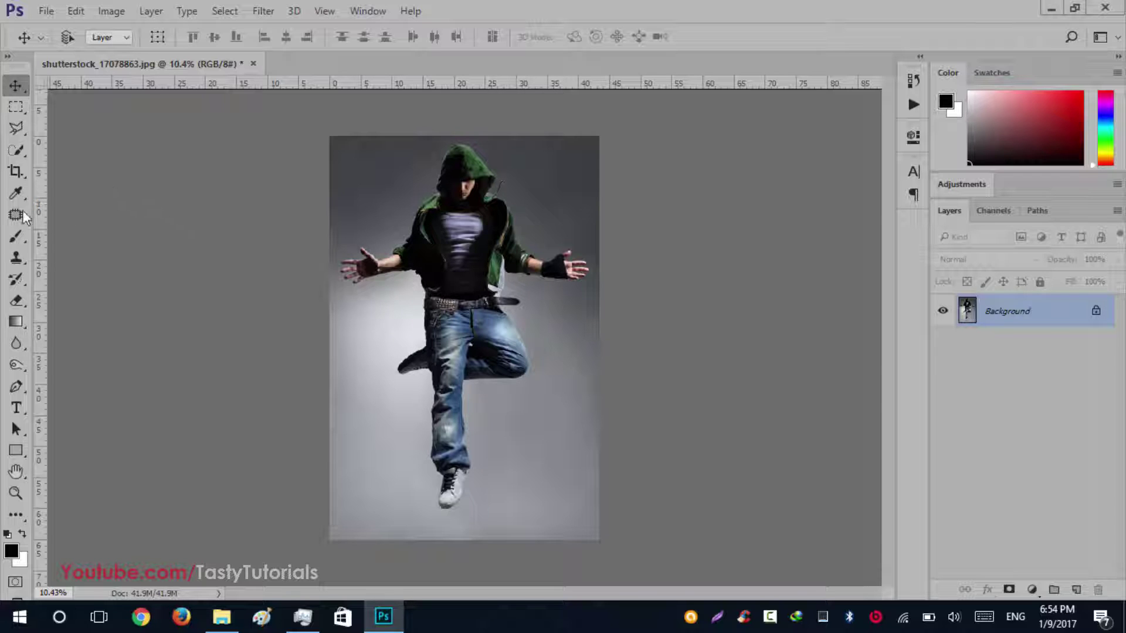
left_click(17, 171)
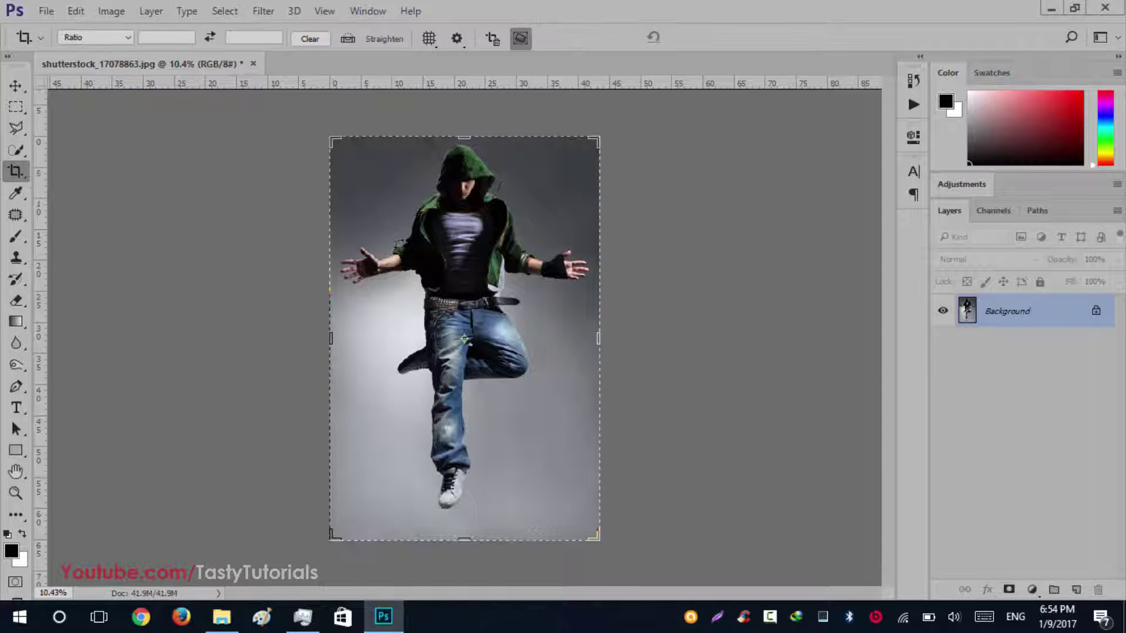
left_click(461, 215)
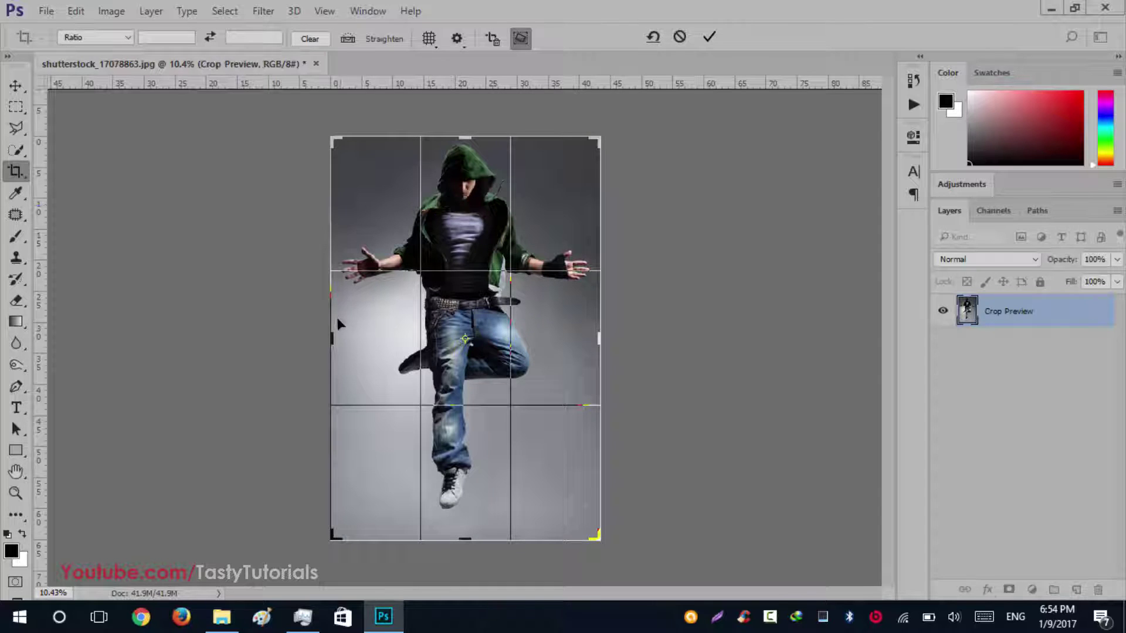
left_click_drag(332, 338, 311, 341)
left_click_drag(618, 336, 628, 337)
mouse_move(468, 135)
left_mouse_down()
mouse_move(467, 120)
mouse_move(467, 138)
left_mouse_up()
Step: Widen both sides further, extend the bottom, and commit the crop with Content-Aware fill
left_click_drag(631, 334, 639, 335)
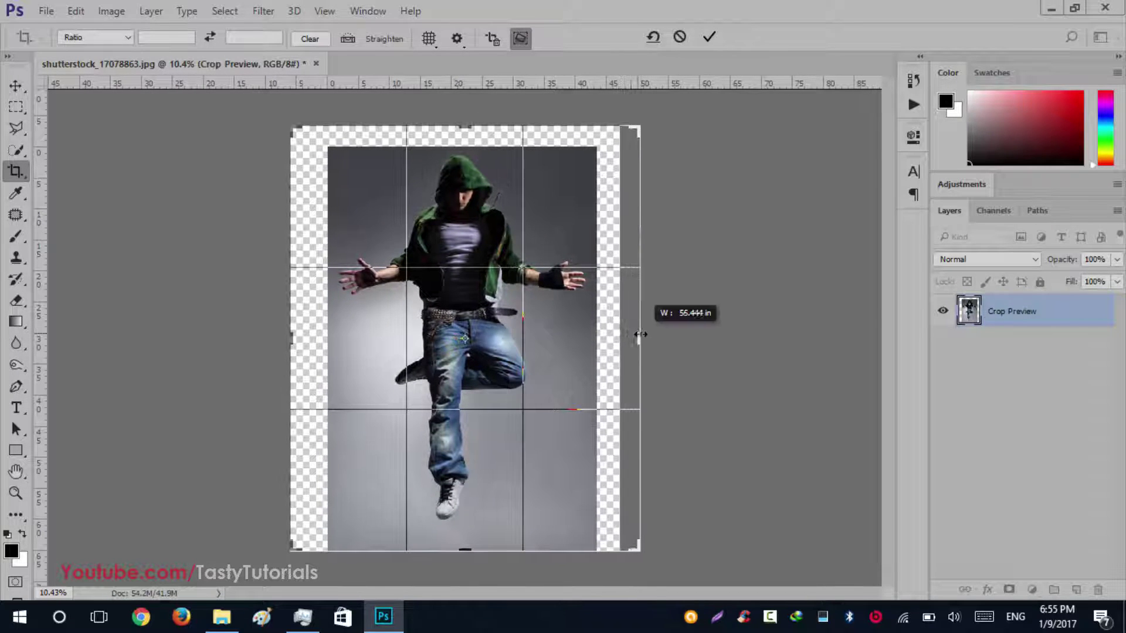
left_click_drag(294, 340, 288, 343)
left_click_drag(466, 537, 465, 557)
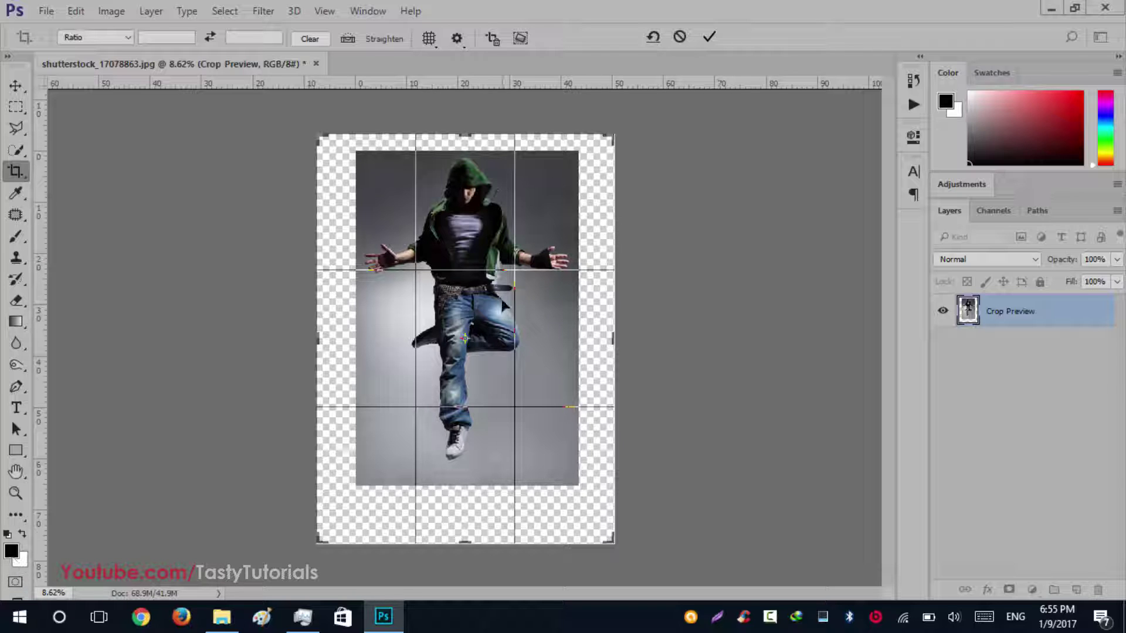
left_click(519, 42)
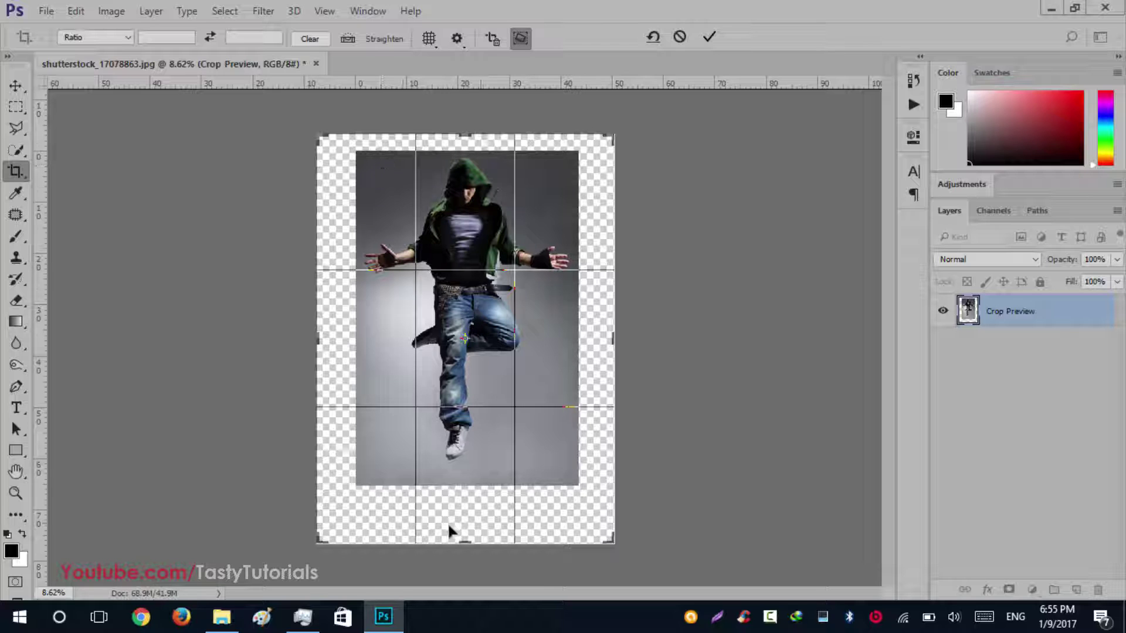
left_click(707, 43)
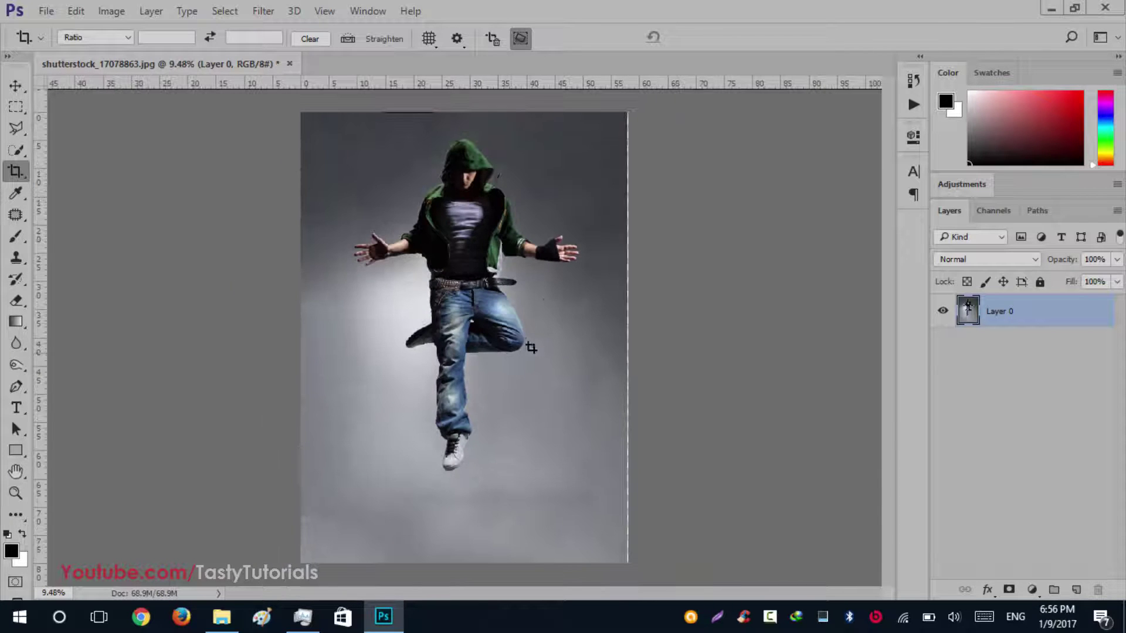
Step: Convert the photo layer into the Background with Layer > New > Background from Layer
left_click(16, 86)
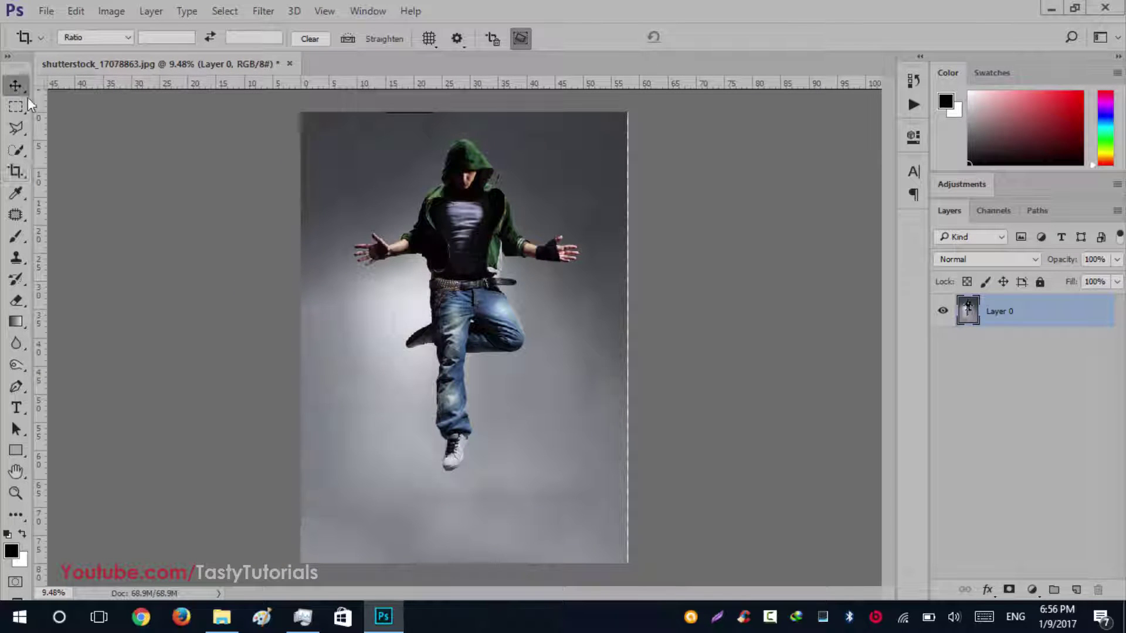
scroll(740, 333, "up", 3)
scroll(410, 351, "down", 4)
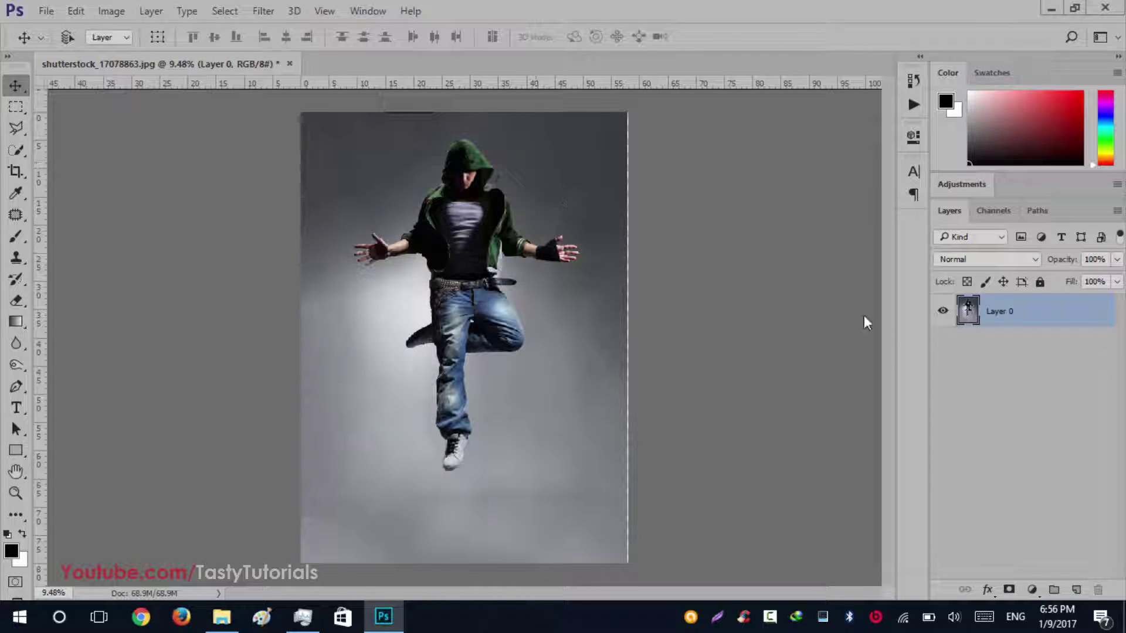
left_click(151, 12)
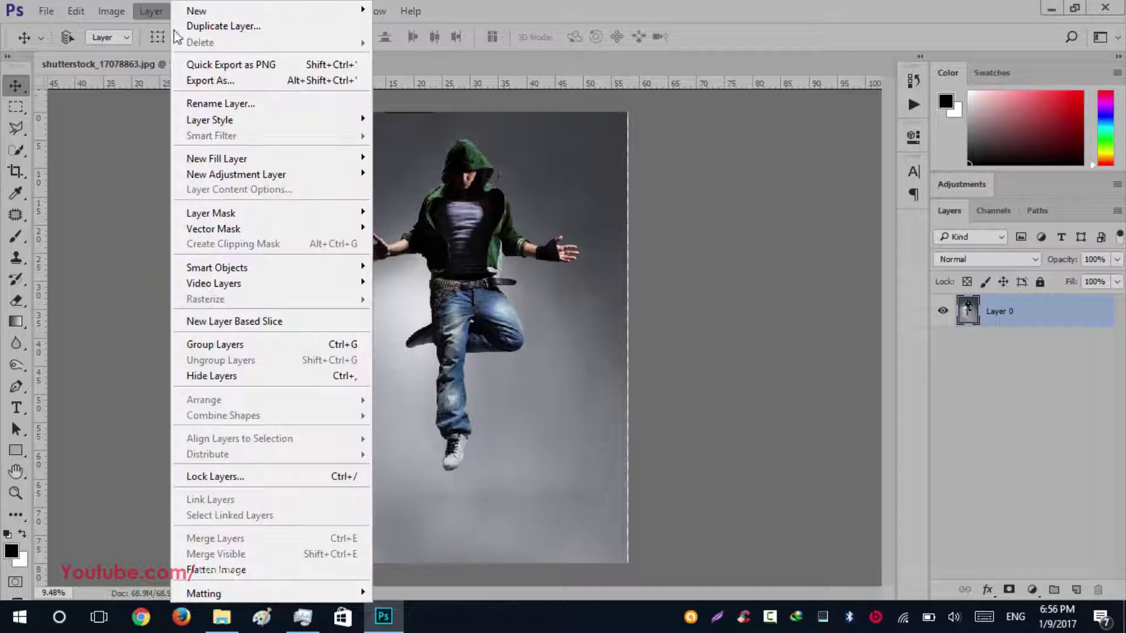
mouse_move(193, 10)
left_click(147, 26)
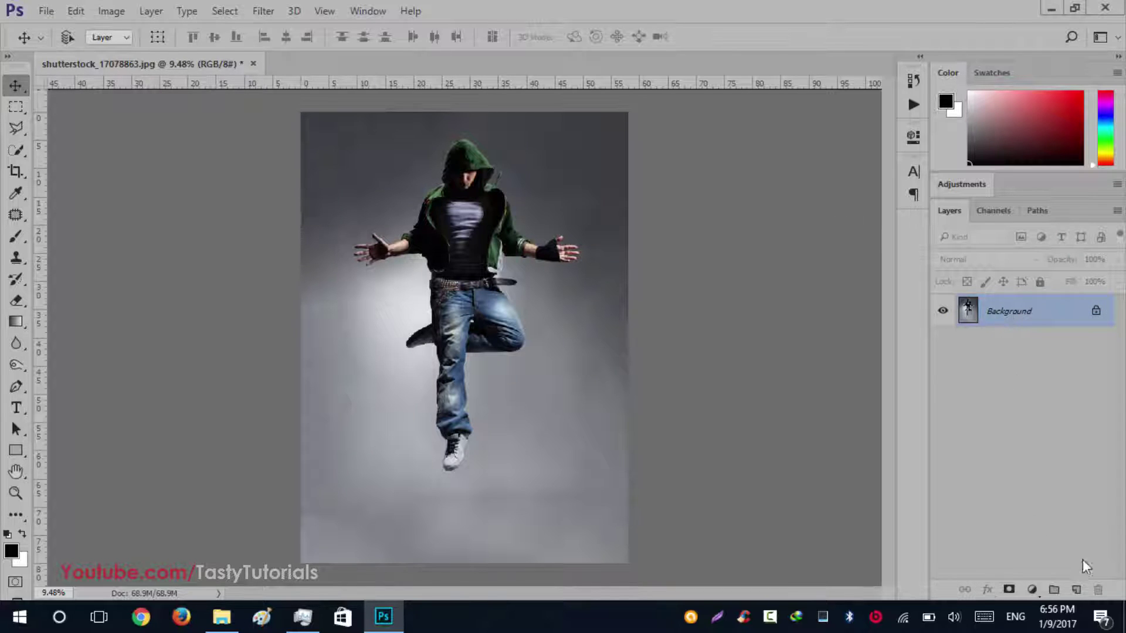
Step: Add a new empty layer above the Background and name it 'brush'
left_click(1077, 590)
double_click(999, 318)
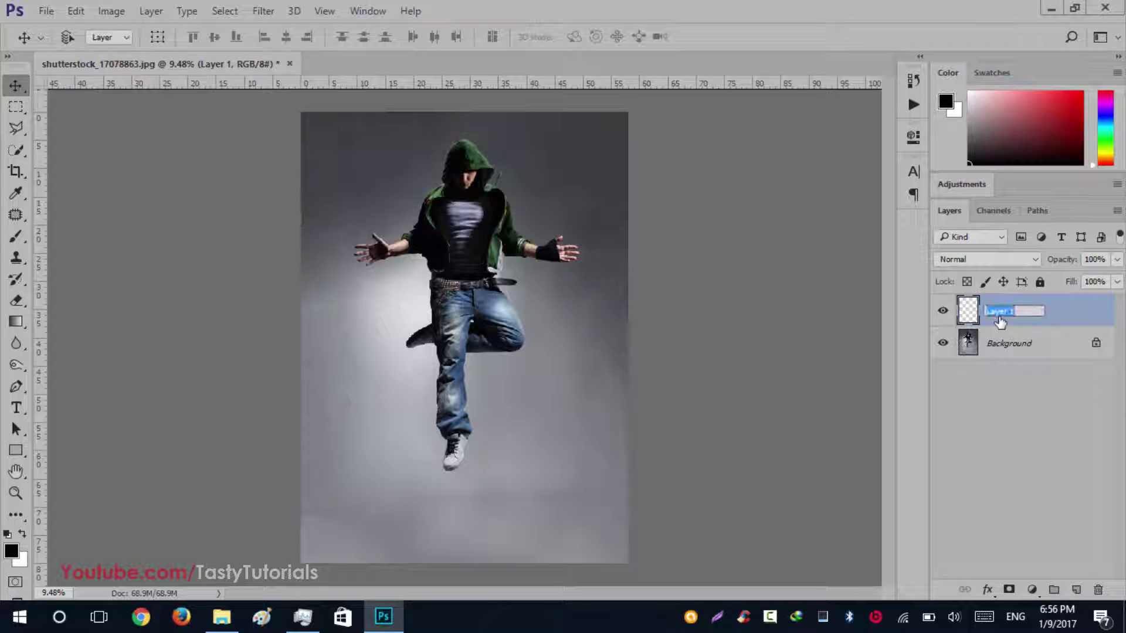
type("brush")
key("Return")
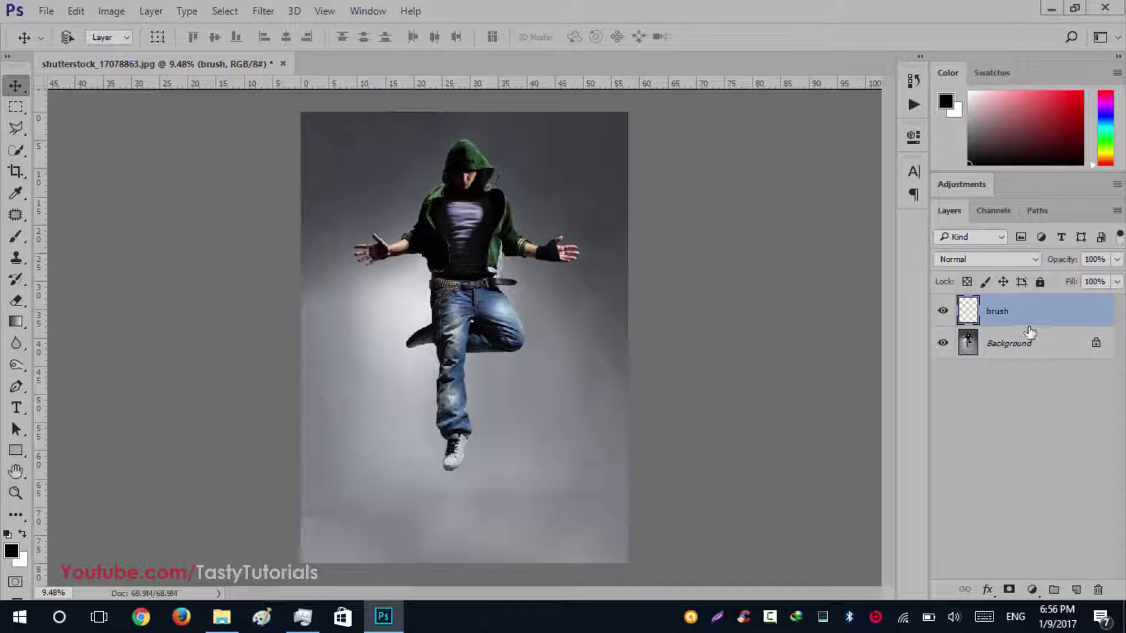
Step: Select the regular Brush tool and set the foreground colour to red ff0000
left_click(16, 236)
left_click(73, 235)
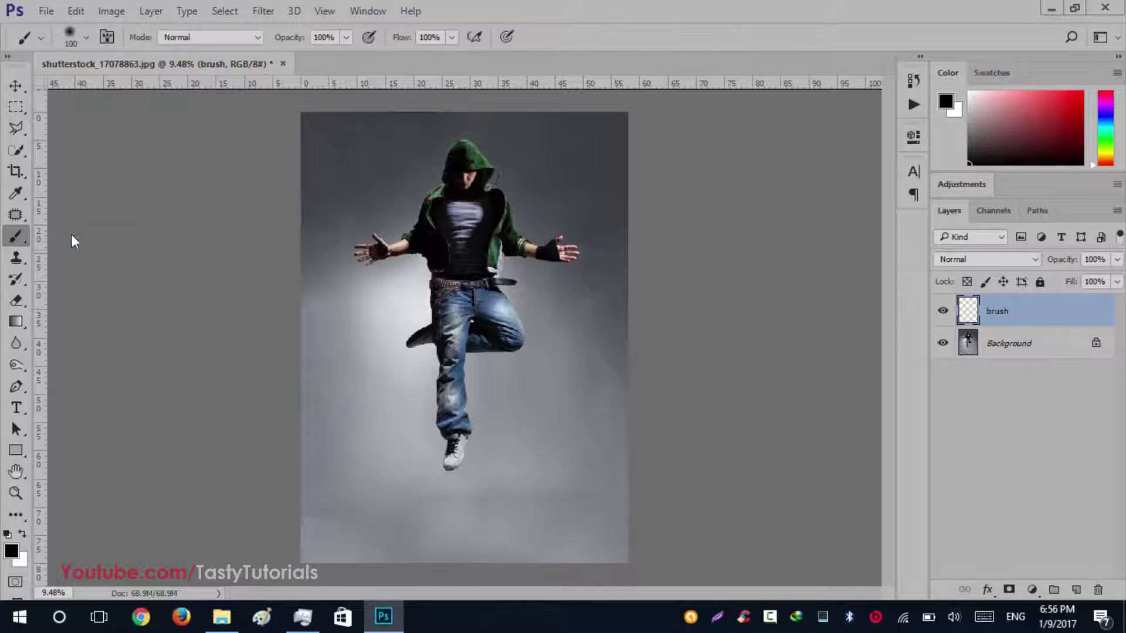
left_click(11, 551)
type("ff0000")
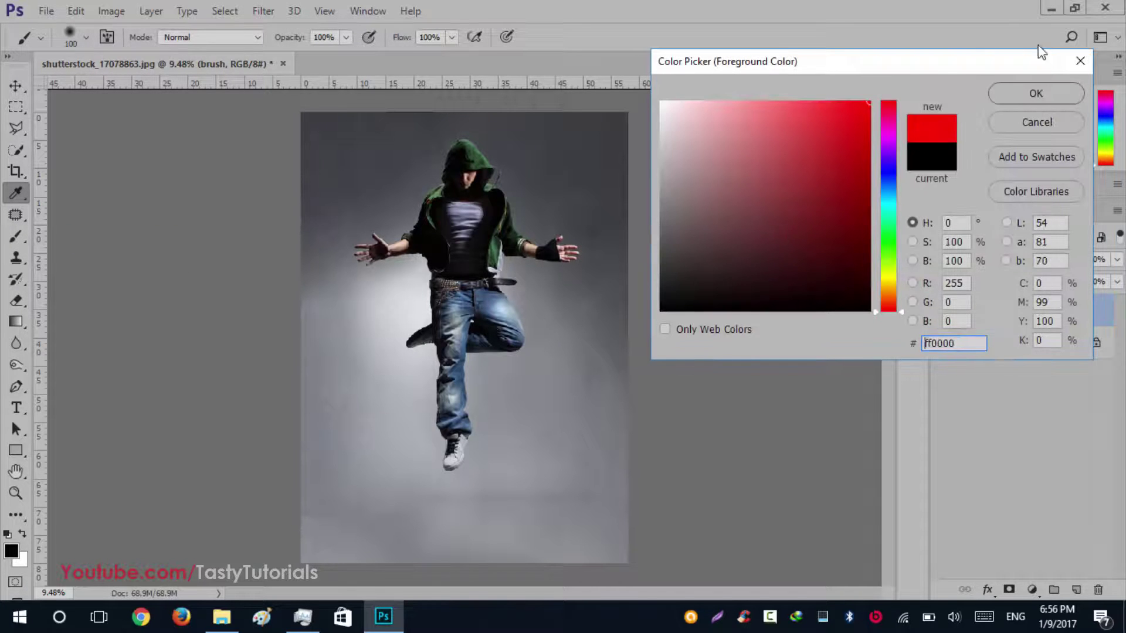
key("Return")
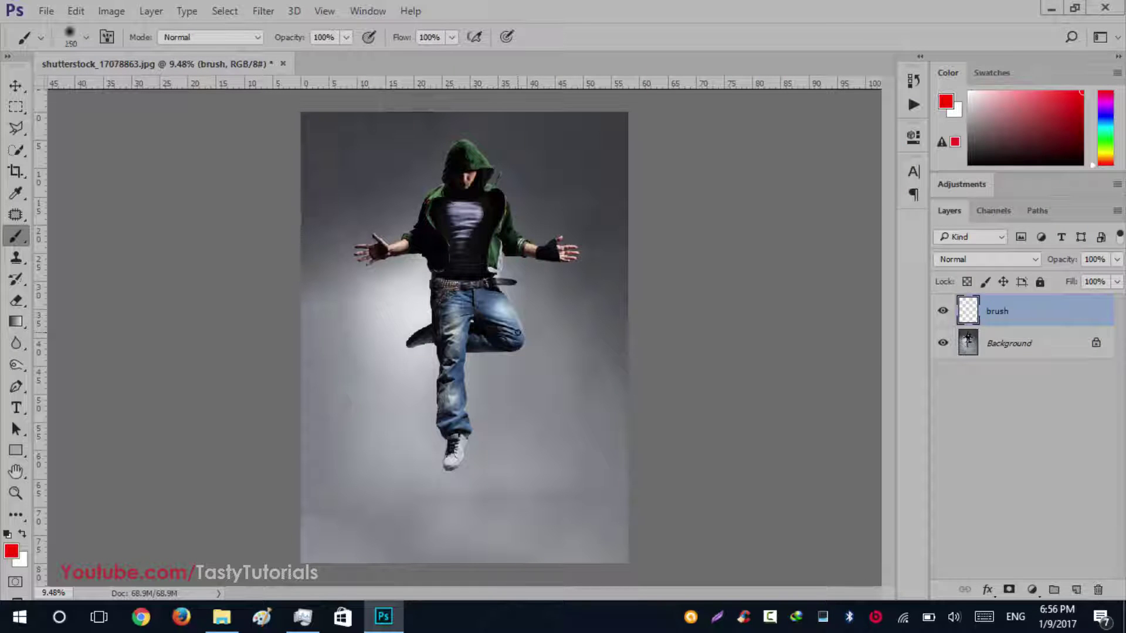
Step: Enlarge the brush, set its hardness to 0%, and paint red over the shoe
key("bracketright")
key("bracketright")
key("bracketright")
key("bracketright")
scroll(375, 440, "up", 3)
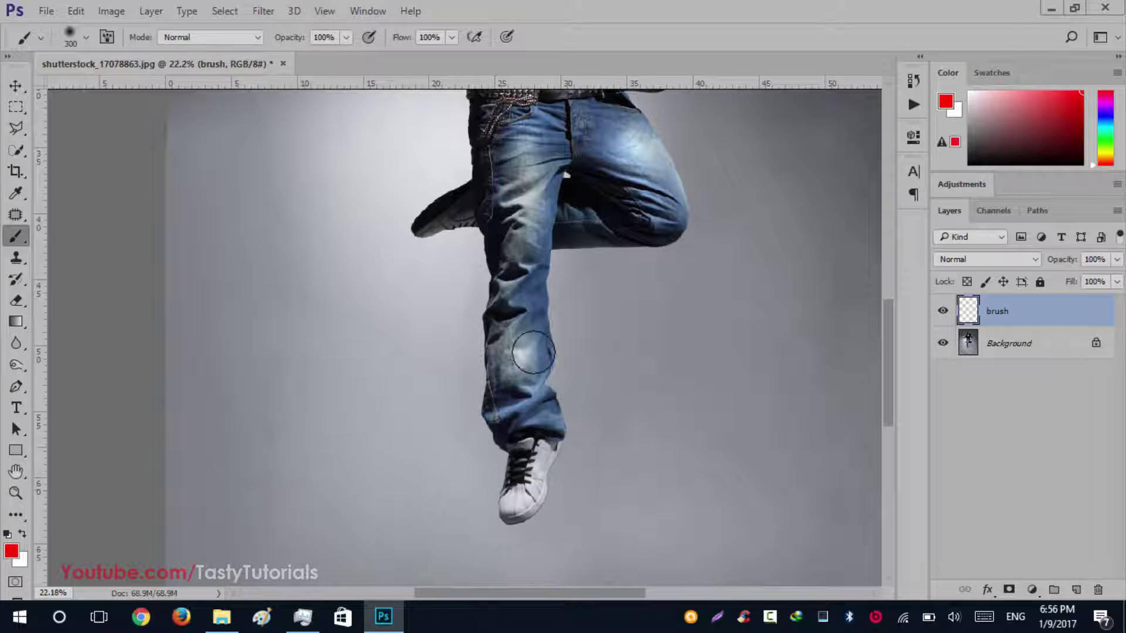
right_click(536, 333)
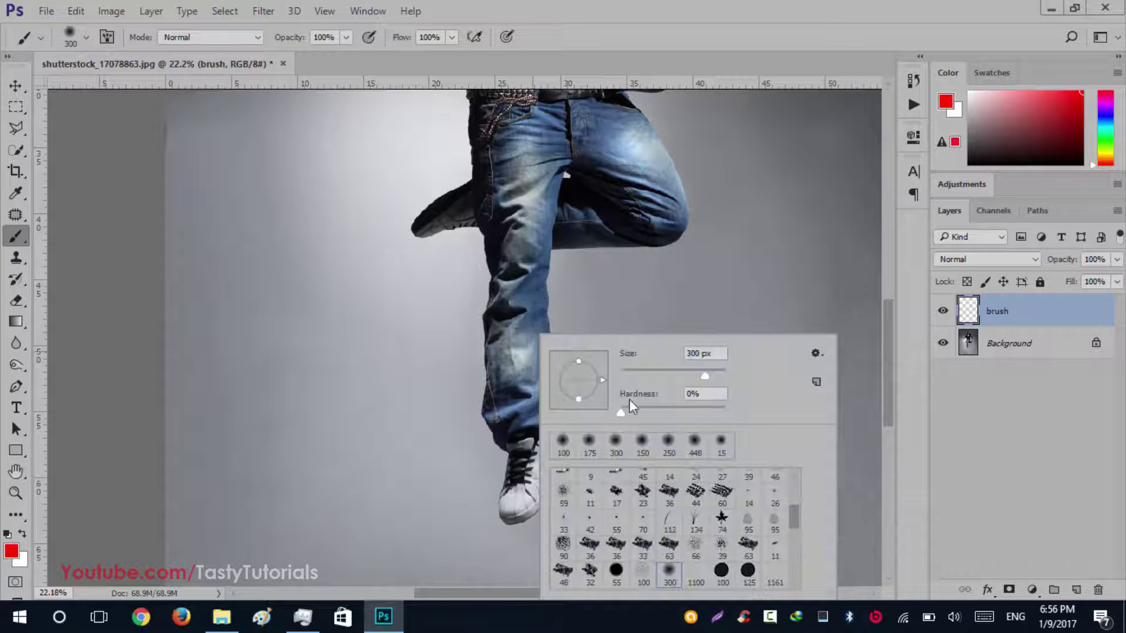
left_click(613, 7)
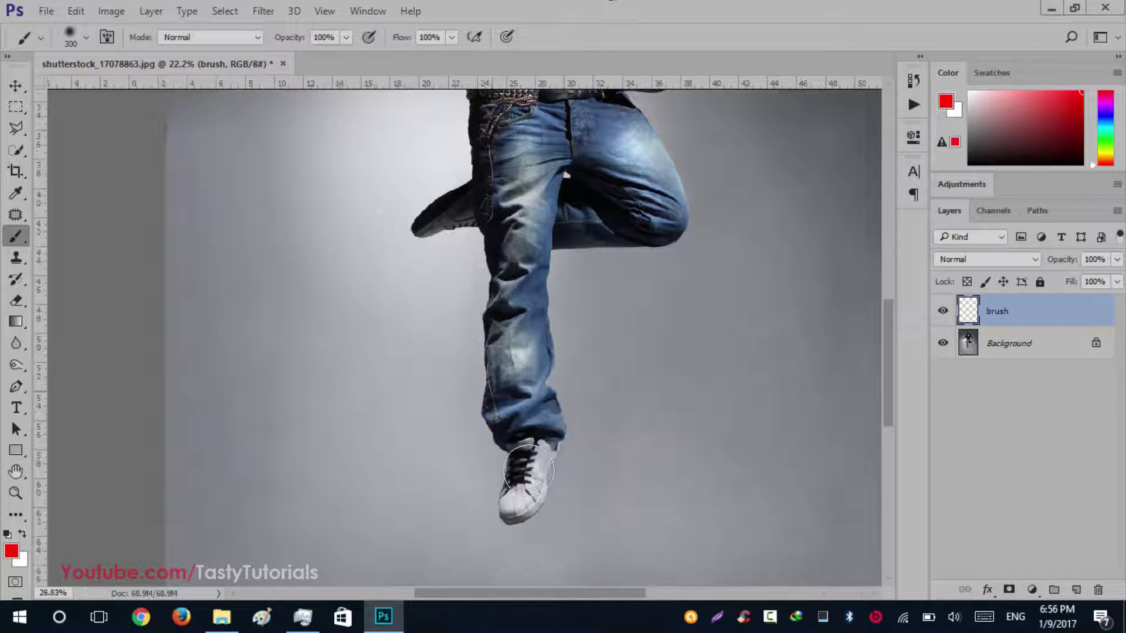
scroll(516, 481, "up", 2)
mouse_move(516, 528)
left_mouse_down()
mouse_move(548, 434)
mouse_move(524, 501)
mouse_move(502, 229)
mouse_move(502, 310)
mouse_move(530, 219)
mouse_move(538, 371)
mouse_move(556, 399)
mouse_move(505, 292)
mouse_move(509, 493)
left_mouse_up()
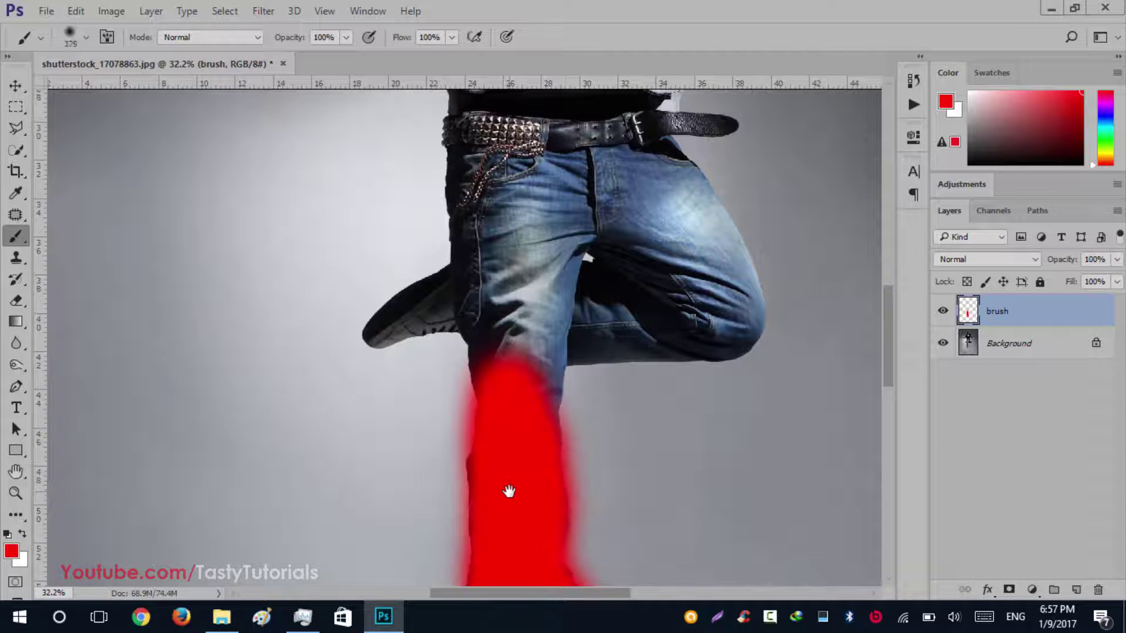
Step: Paint red up the calf, across the shoe and along the knee, undoing a stray stroke
mouse_move(483, 388)
left_mouse_down()
mouse_move(462, 345)
mouse_move(464, 296)
mouse_move(381, 330)
mouse_move(443, 287)
mouse_move(377, 324)
mouse_move(475, 322)
mouse_move(612, 359)
mouse_move(519, 367)
mouse_move(546, 419)
mouse_move(536, 323)
mouse_move(493, 371)
mouse_move(505, 349)
left_mouse_up()
mouse_move(673, 370)
left_mouse_down()
mouse_move(713, 367)
mouse_move(645, 347)
mouse_move(724, 341)
left_mouse_up()
key("ctrl+alt+z")
key("ctrl+alt+z")
key("ctrl+alt+z")
mouse_move(566, 355)
left_mouse_down()
mouse_move(730, 343)
mouse_move(748, 320)
mouse_move(746, 295)
mouse_move(755, 322)
mouse_move(700, 351)
mouse_move(563, 357)
mouse_move(433, 322)
mouse_move(376, 339)
mouse_move(464, 273)
mouse_move(434, 302)
mouse_move(447, 326)
mouse_move(513, 318)
mouse_move(503, 376)
mouse_move(481, 367)
mouse_move(482, 342)
mouse_move(502, 409)
mouse_move(545, 341)
mouse_move(556, 364)
mouse_move(547, 390)
mouse_move(563, 324)
mouse_move(659, 315)
mouse_move(660, 300)
mouse_move(635, 282)
mouse_move(526, 328)
mouse_move(502, 231)
mouse_move(481, 226)
mouse_move(472, 260)
mouse_move(457, 219)
mouse_move(477, 129)
mouse_move(481, 218)
mouse_move(459, 254)
mouse_move(474, 245)
mouse_move(491, 279)
mouse_move(515, 252)
mouse_move(513, 236)
mouse_move(529, 280)
mouse_move(518, 301)
mouse_move(530, 304)
mouse_move(555, 299)
mouse_move(564, 272)
mouse_move(543, 265)
mouse_move(585, 159)
mouse_move(594, 270)
mouse_move(699, 235)
mouse_move(677, 164)
mouse_move(752, 277)
mouse_move(727, 321)
mouse_move(668, 339)
mouse_move(691, 320)
mouse_move(544, 344)
mouse_move(718, 252)
mouse_move(676, 264)
mouse_move(609, 249)
mouse_move(465, 304)
mouse_move(397, 315)
mouse_move(419, 297)
left_mouse_up()
Step: Paint red over the hips, belt and shirt of the torso
left_click_drag(558, 171, 498, 372)
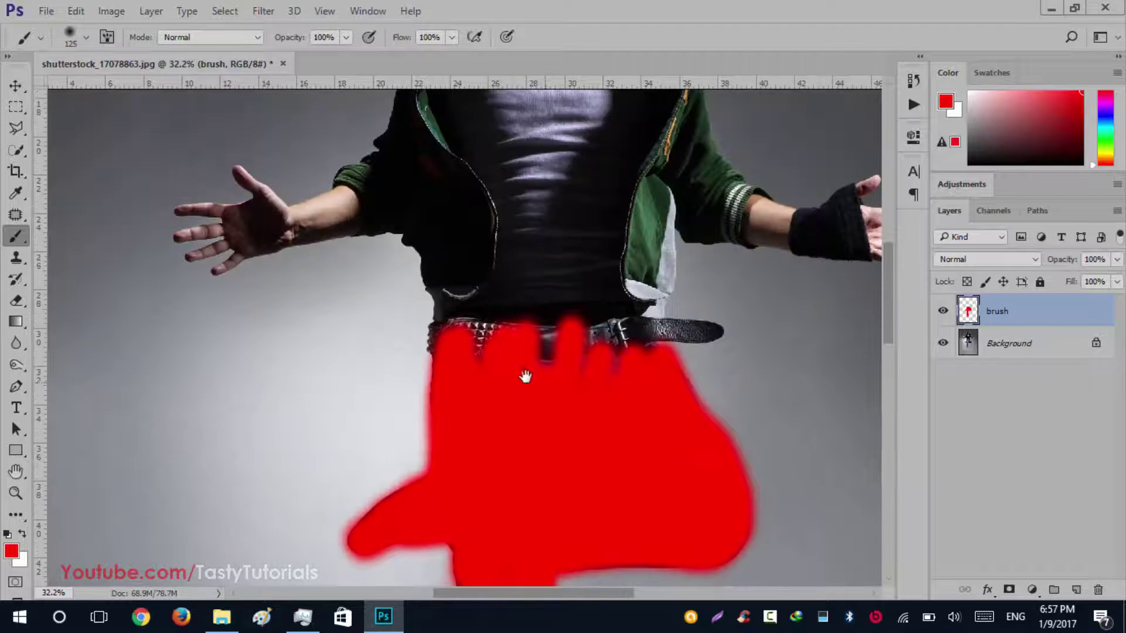
mouse_move(441, 324)
left_mouse_down()
mouse_move(454, 359)
mouse_move(507, 258)
mouse_move(540, 311)
mouse_move(575, 329)
mouse_move(568, 367)
mouse_move(589, 282)
mouse_move(602, 351)
mouse_move(634, 310)
mouse_move(637, 366)
mouse_move(646, 287)
mouse_move(646, 326)
mouse_move(648, 315)
mouse_move(596, 340)
mouse_move(500, 295)
mouse_move(492, 275)
mouse_move(596, 282)
mouse_move(621, 265)
mouse_move(609, 372)
left_mouse_up()
mouse_move(563, 327)
left_mouse_down()
mouse_move(562, 279)
mouse_move(510, 296)
mouse_move(475, 328)
mouse_move(465, 296)
mouse_move(460, 329)
mouse_move(461, 293)
left_mouse_up()
mouse_move(595, 405)
left_mouse_down()
mouse_move(668, 423)
mouse_move(627, 422)
left_mouse_up()
left_click_drag(521, 375, 608, 407)
scroll(314, 341, "up", 2)
Step: Paint red across the outstretched hand, right arm and jacket edge, then view the whole image
mouse_move(267, 325)
left_mouse_down()
mouse_move(205, 338)
mouse_move(217, 342)
mouse_move(221, 377)
mouse_move(206, 372)
mouse_move(509, 320)
mouse_move(531, 347)
mouse_move(473, 314)
mouse_move(394, 339)
mouse_move(264, 347)
mouse_move(203, 378)
left_mouse_up()
mouse_move(516, 300)
left_mouse_down()
mouse_move(366, 352)
mouse_move(105, 375)
mouse_move(323, 407)
mouse_move(231, 359)
left_mouse_up()
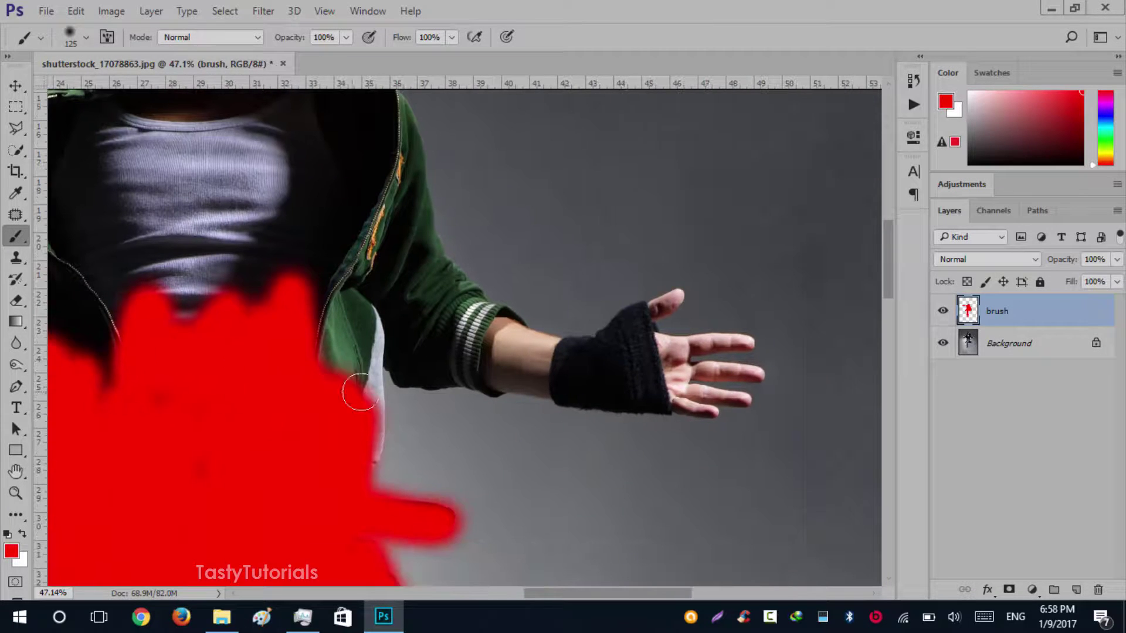
mouse_move(364, 389)
left_mouse_down()
mouse_move(343, 371)
mouse_move(539, 372)
mouse_move(598, 395)
mouse_move(480, 372)
mouse_move(686, 395)
mouse_move(716, 395)
mouse_move(733, 377)
mouse_move(593, 393)
mouse_move(716, 389)
left_mouse_up()
scroll(583, 327, "down", 3)
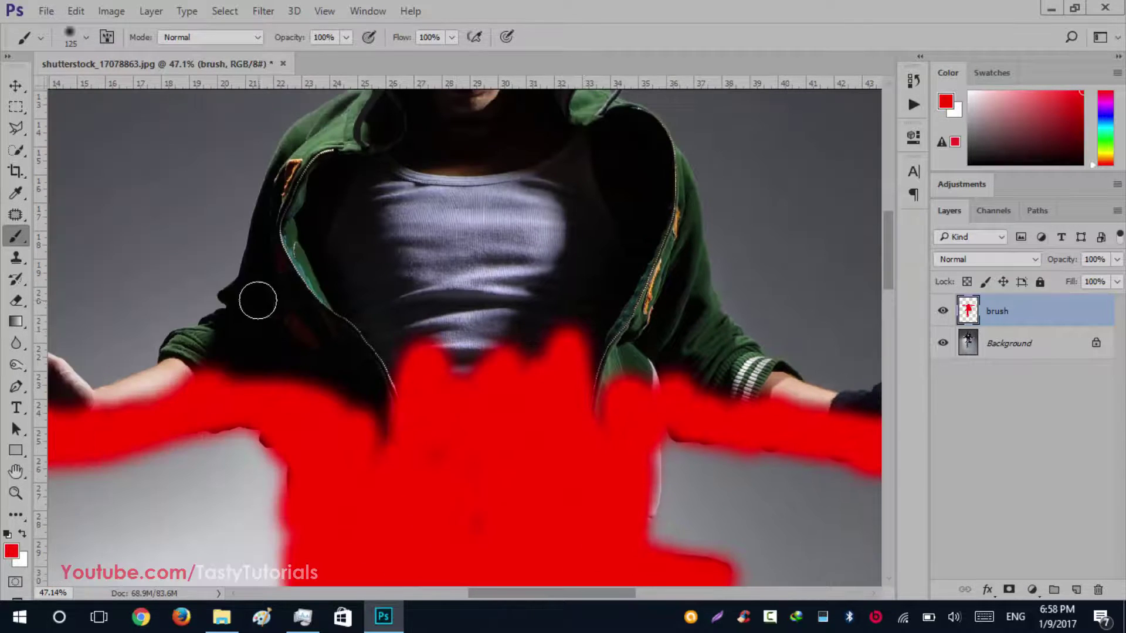
scroll(258, 301, "down", 4)
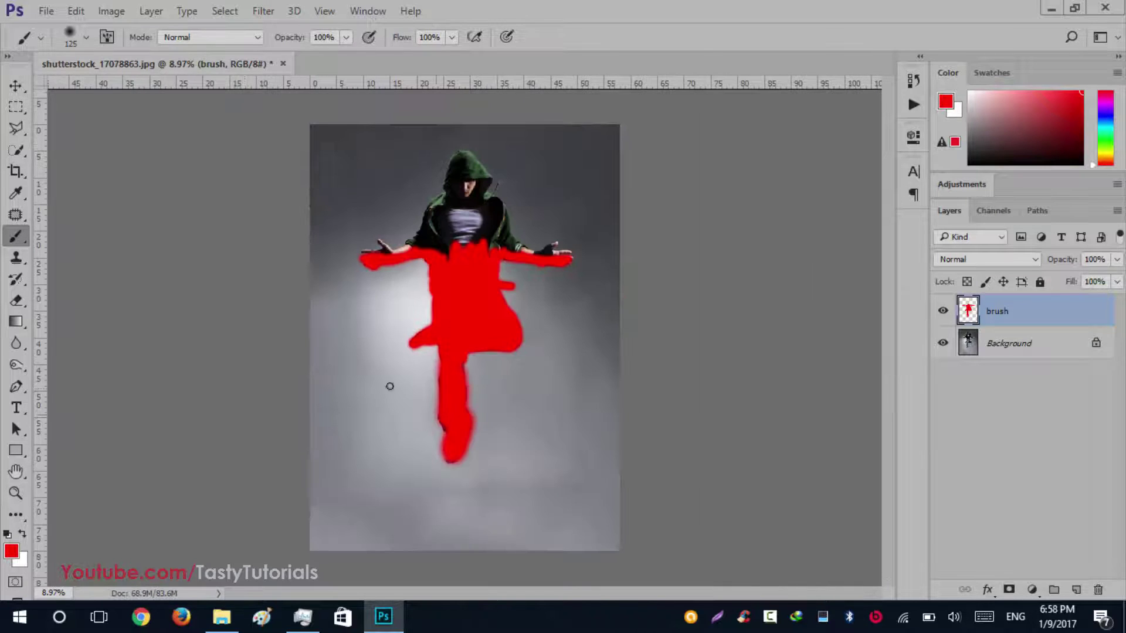
scroll(560, 300, "up", 2)
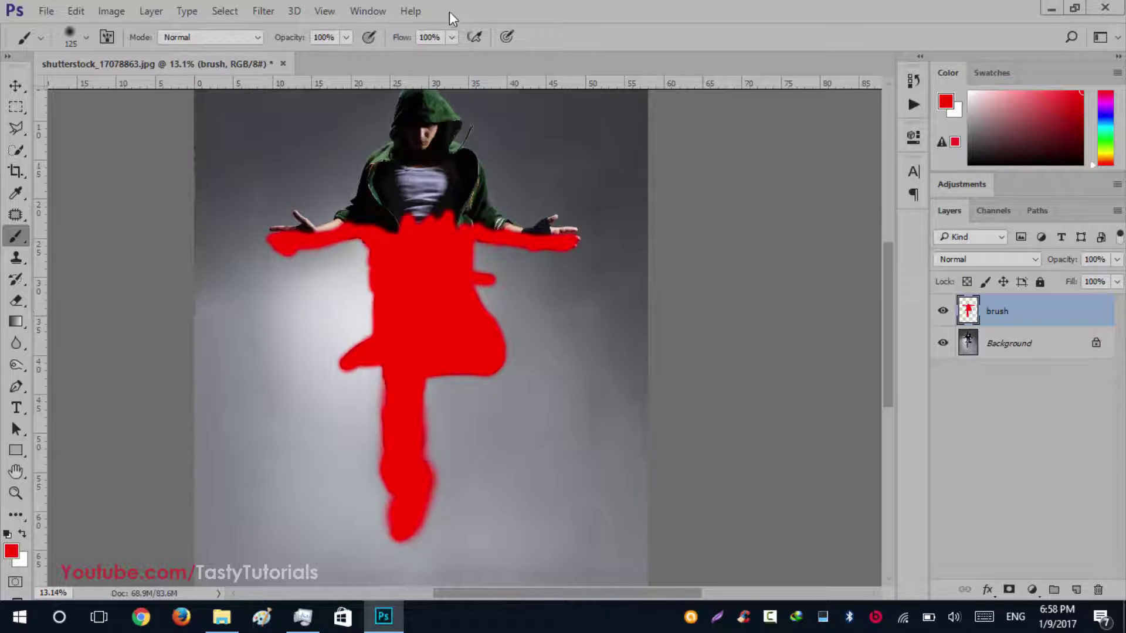
Step: Show the Actions panel and collapse the expanded DOWN action and Pixelated set
left_click(368, 11)
left_click(425, 103)
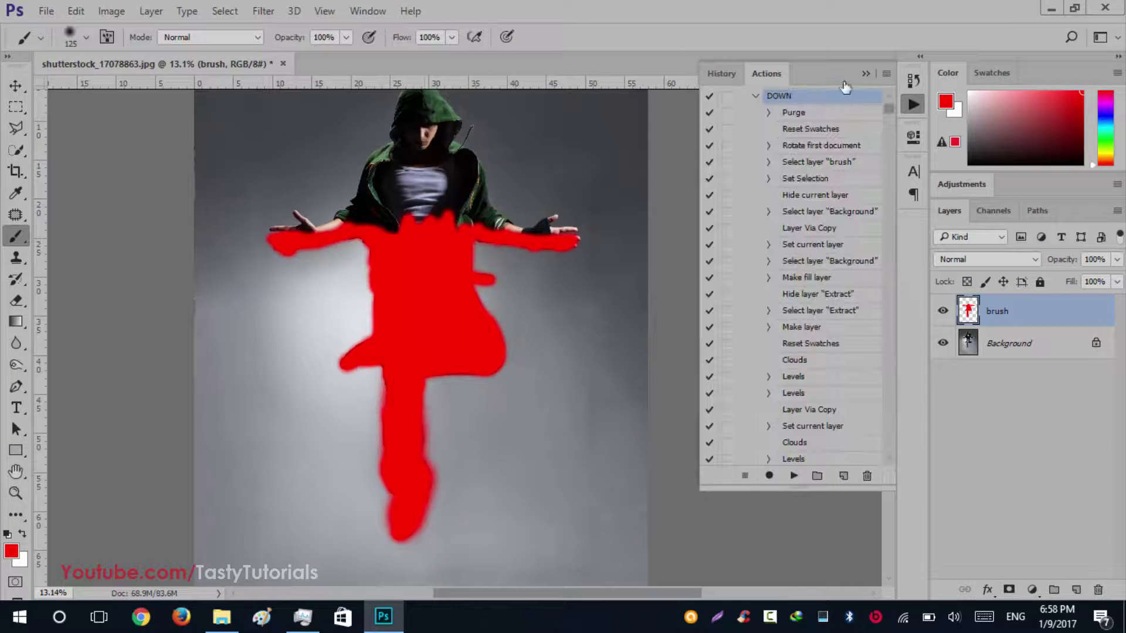
left_click(755, 96)
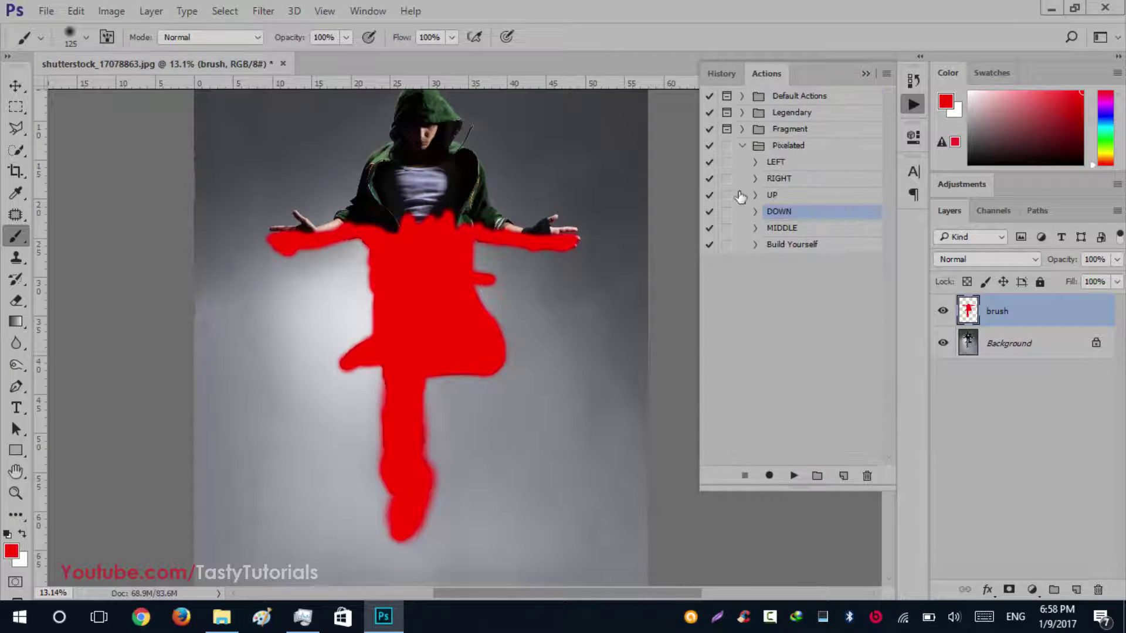
left_click(741, 147)
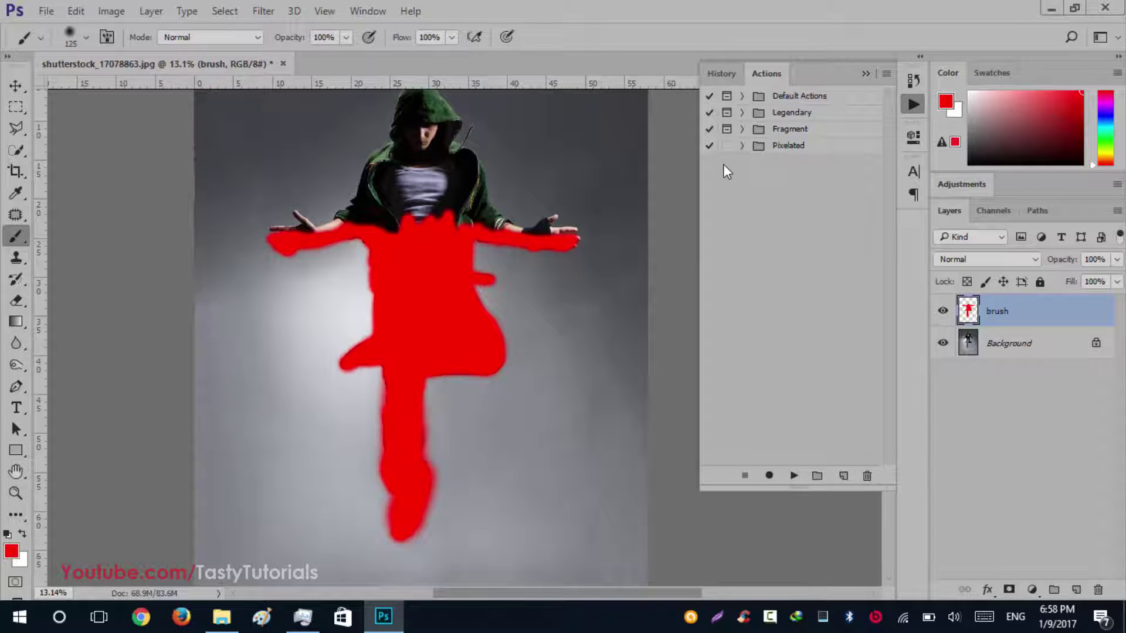
Step: Load the Pixelated.atn actions file through the panel menu's Load Actions
left_click(885, 75)
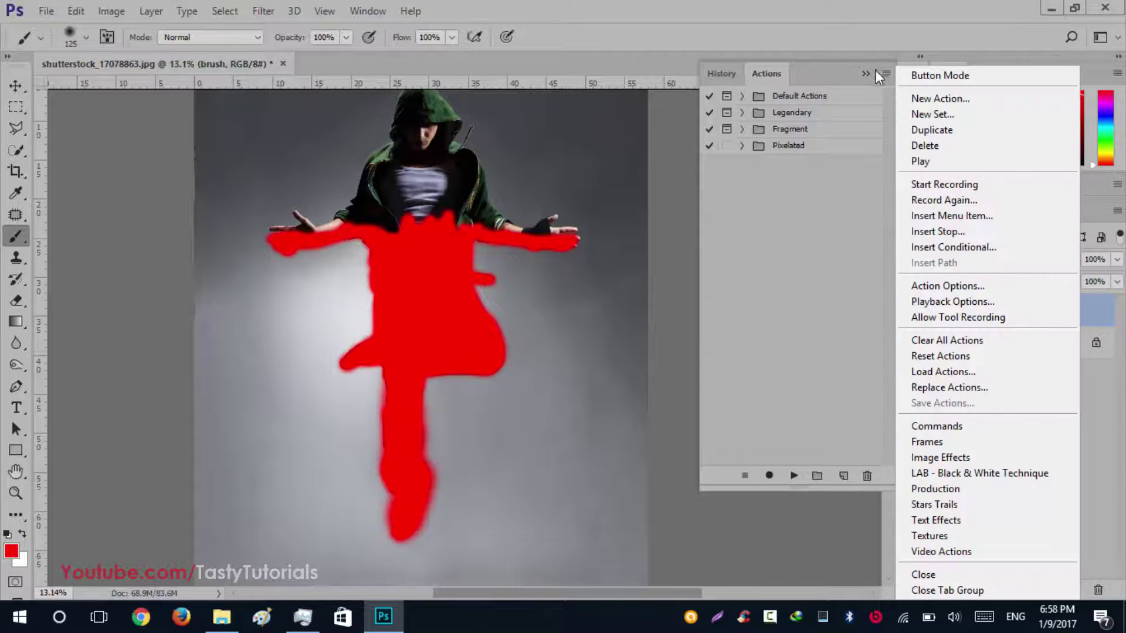
left_click(929, 372)
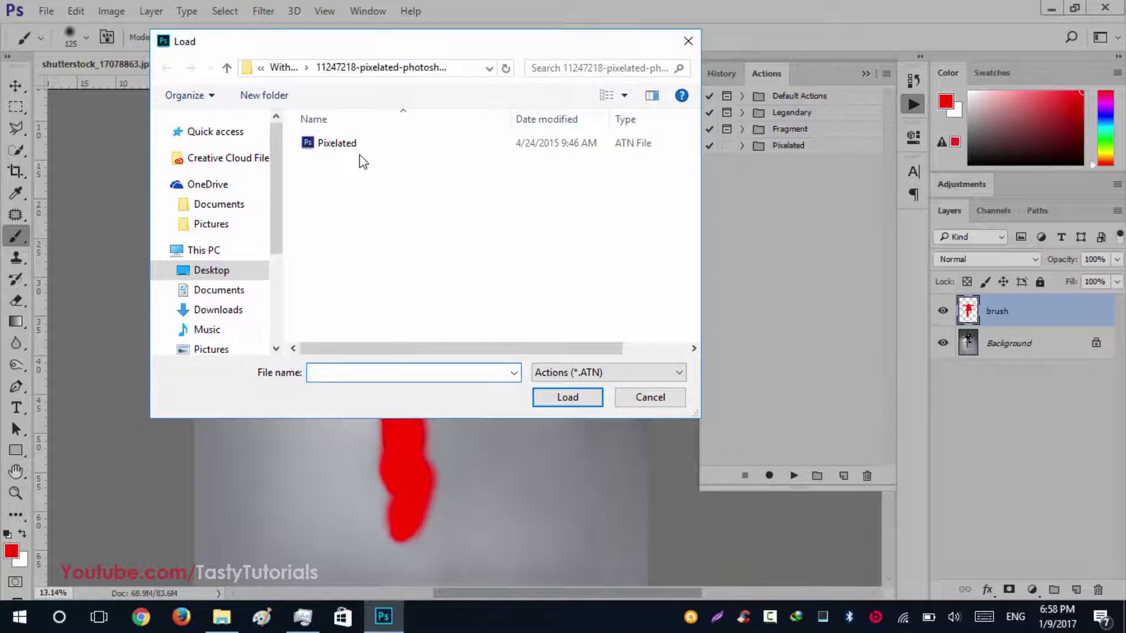
left_click(342, 151)
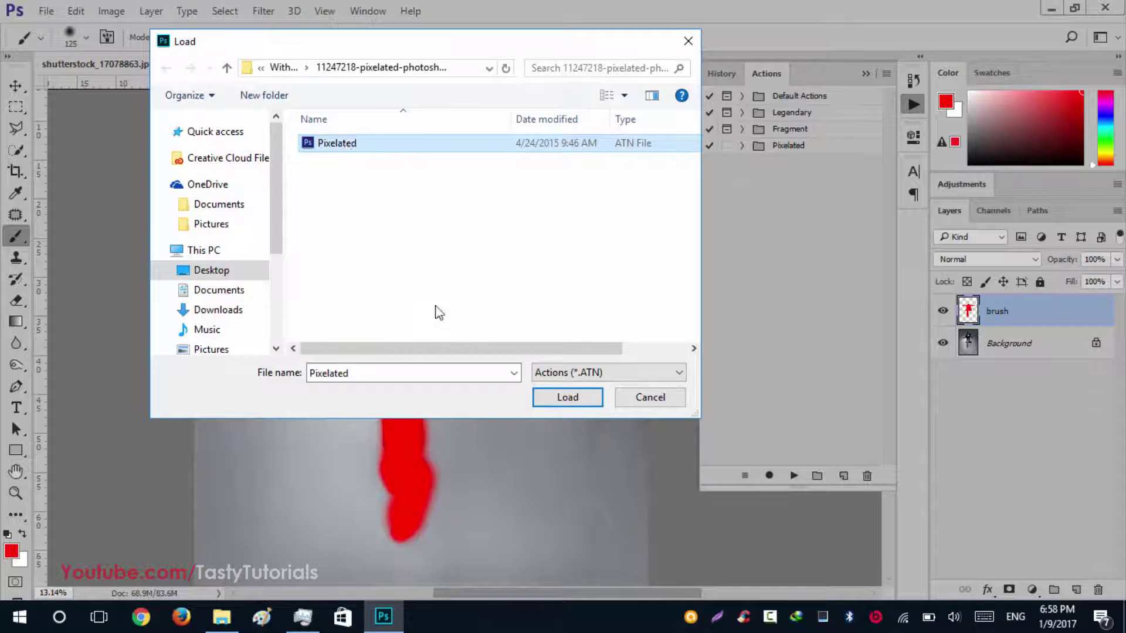
left_click(650, 397)
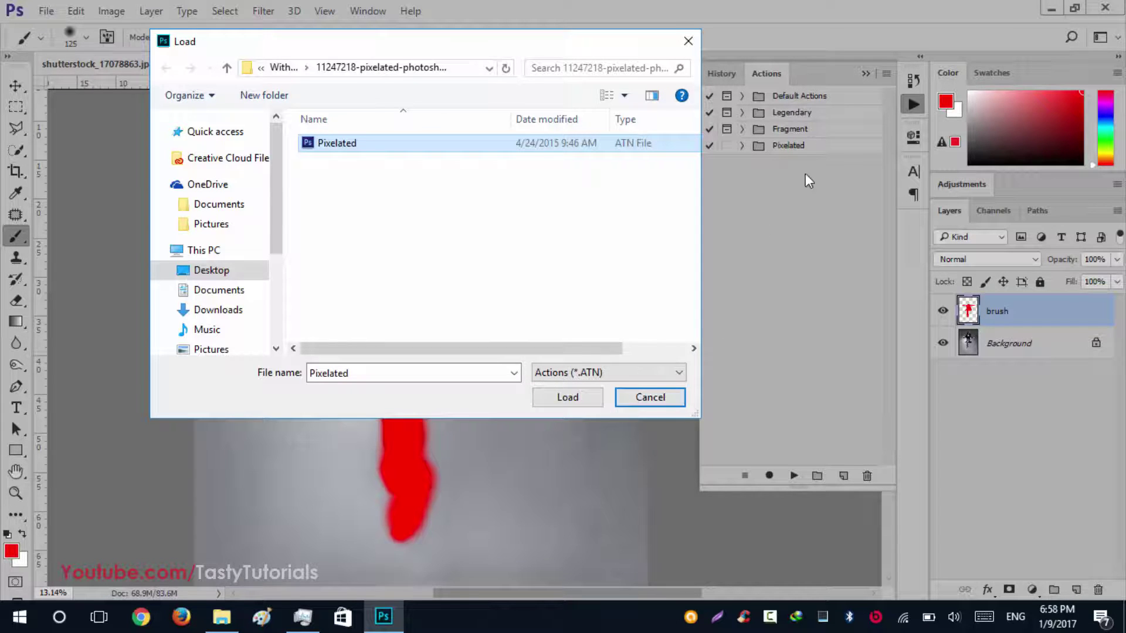
left_click(643, 397)
Step: Expand the Pixelated set, list the DOWN action's steps, and press Play
left_click(742, 146)
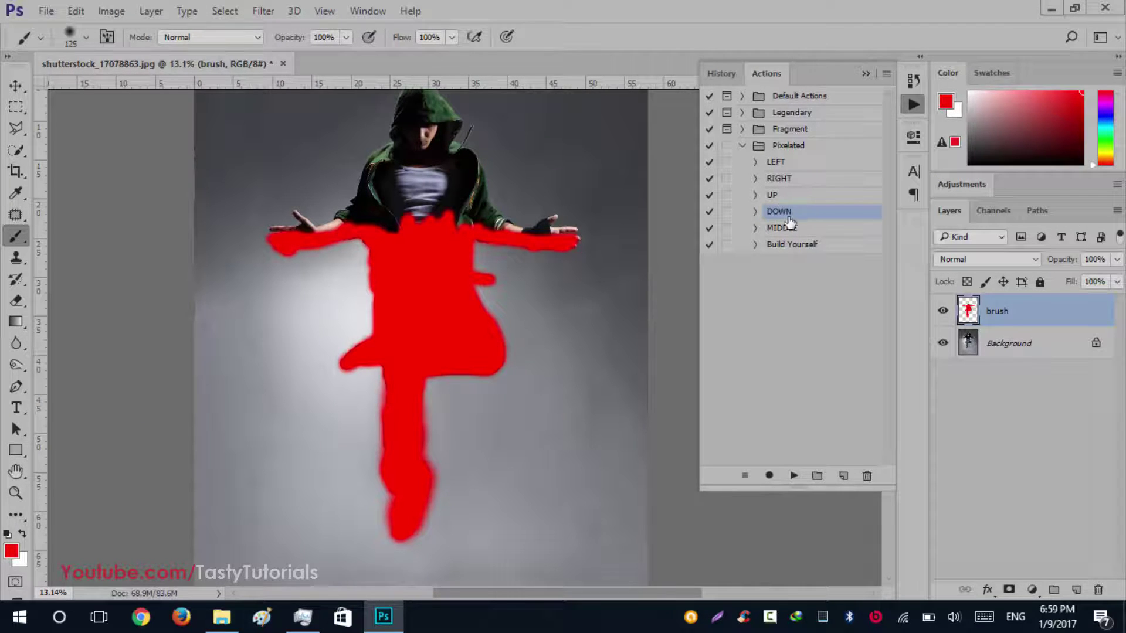
scroll(557, 261, "down", 2)
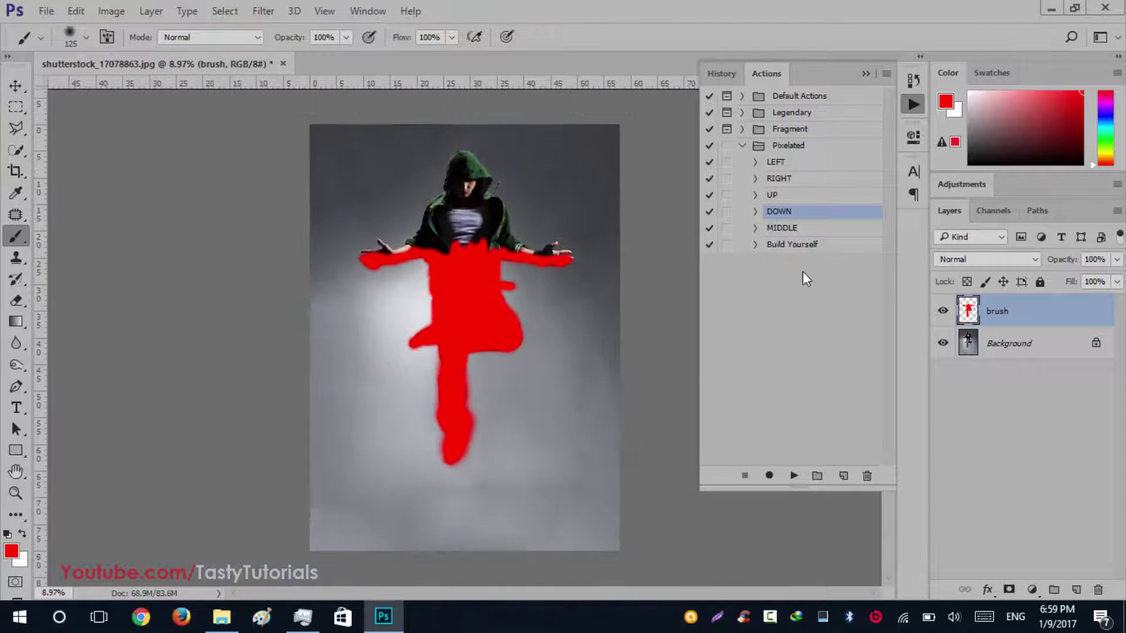
scroll(482, 273, "down", 1)
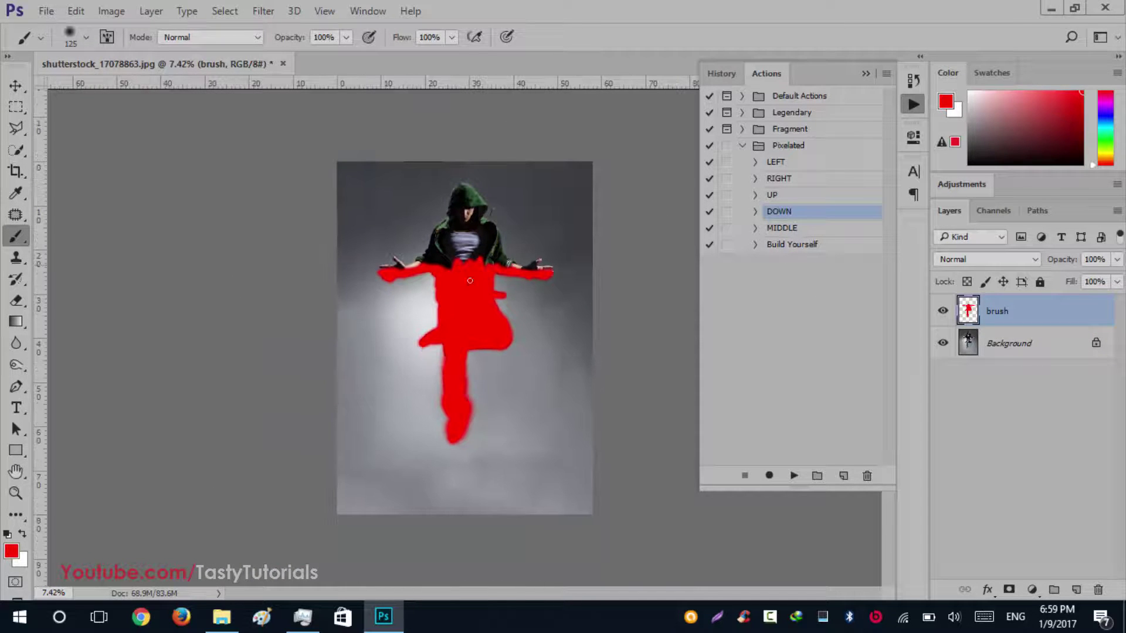
scroll(466, 332, "up", 1)
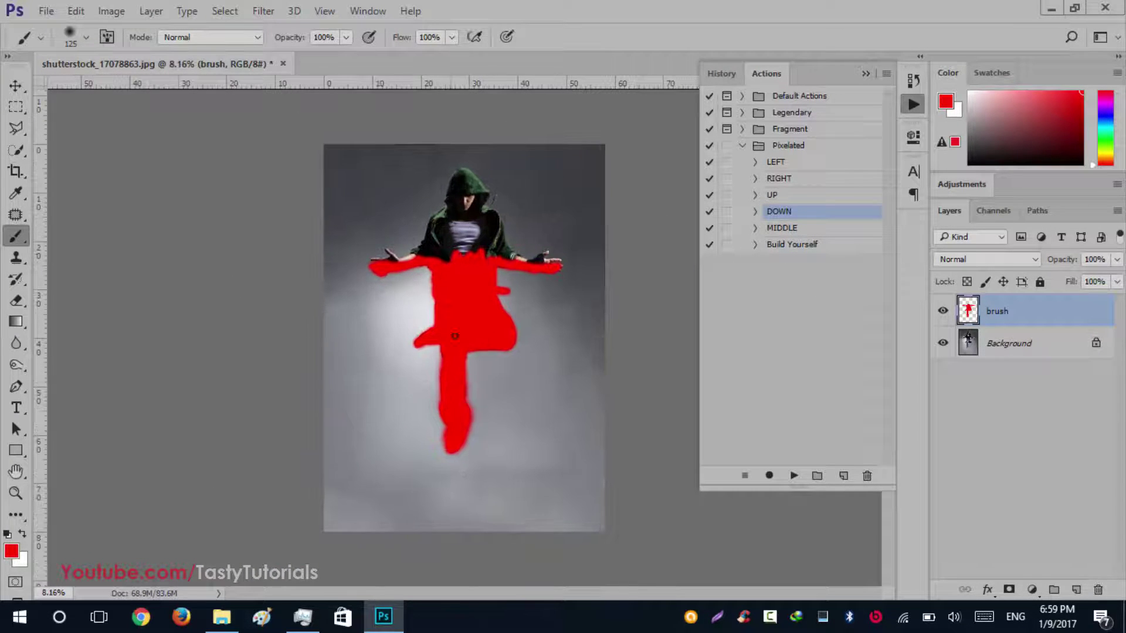
left_click(755, 212)
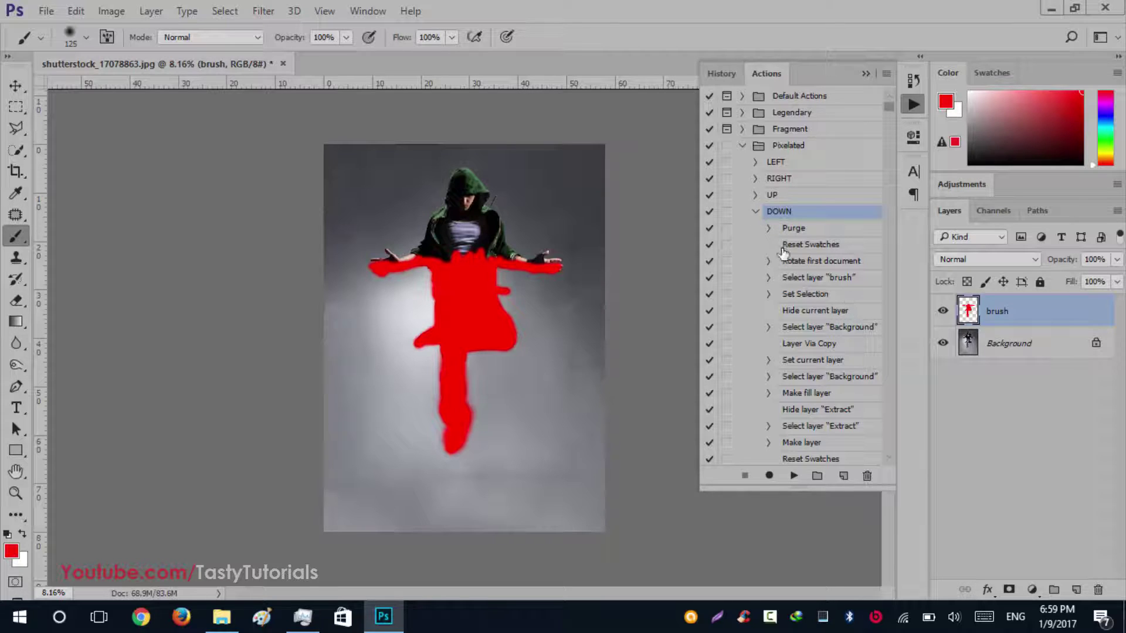
left_click(793, 476)
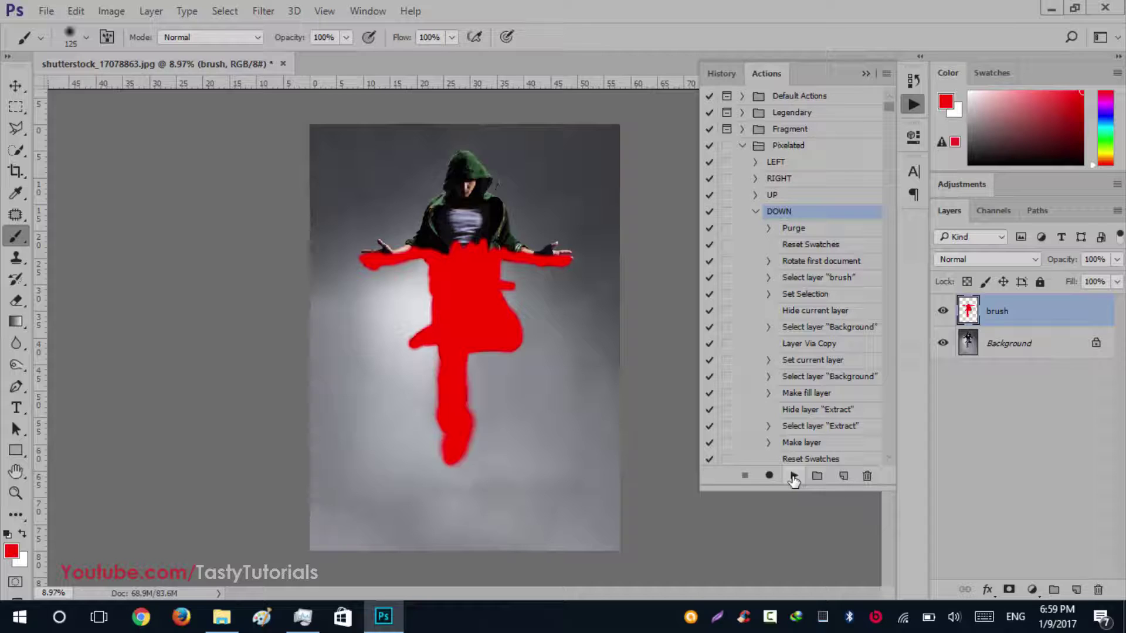
Step: Play the DOWN action and wait for the downward pixel dispersion to finish
left_click(794, 476)
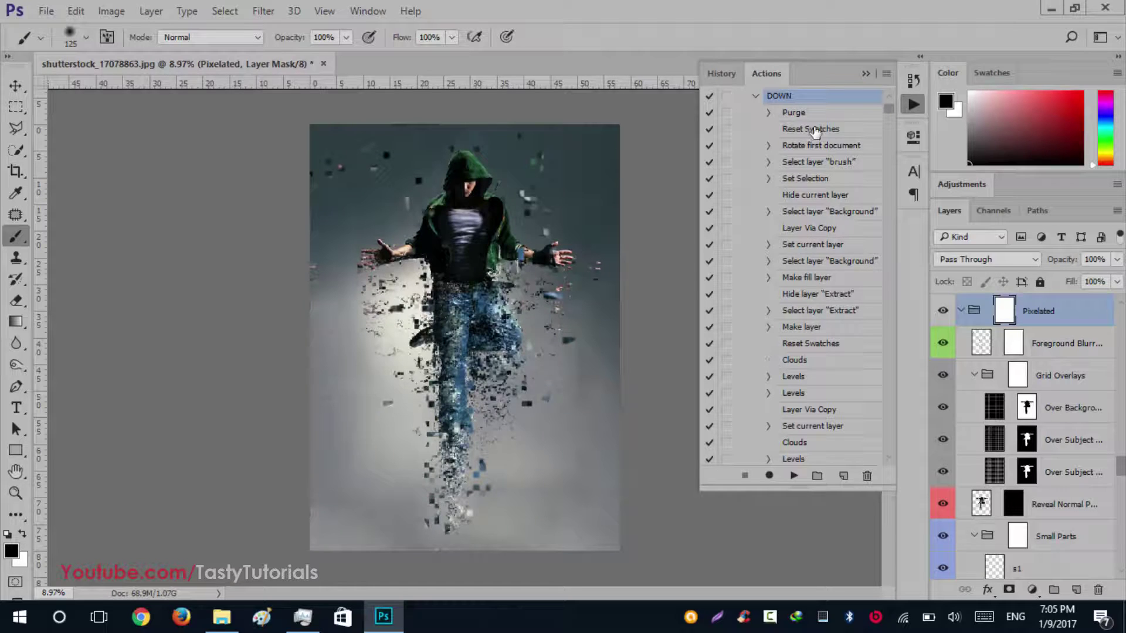
Step: Collapse the Actions panel and the Pixelated layer group, then zoom in to inspect the effect
left_click(866, 74)
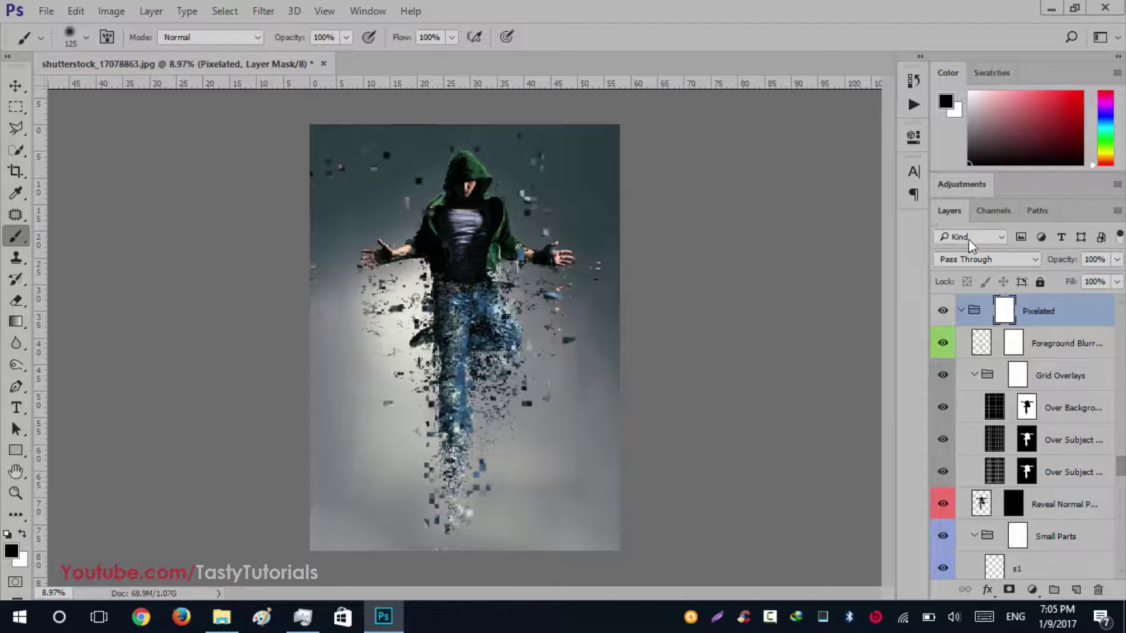
left_click(961, 309)
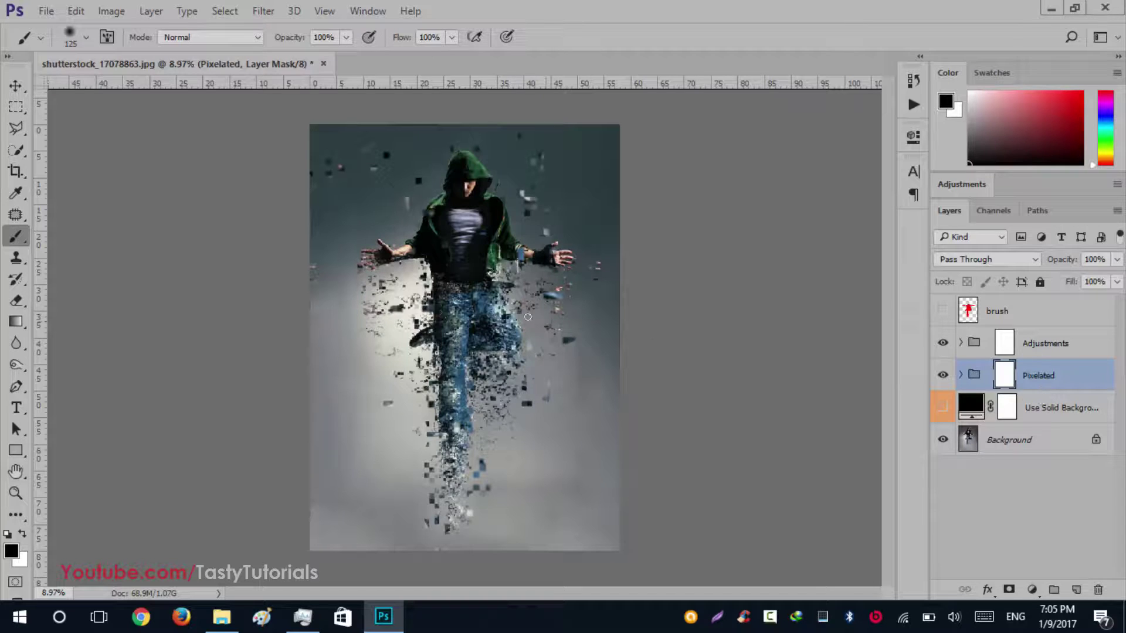
scroll(480, 335, "up", 2)
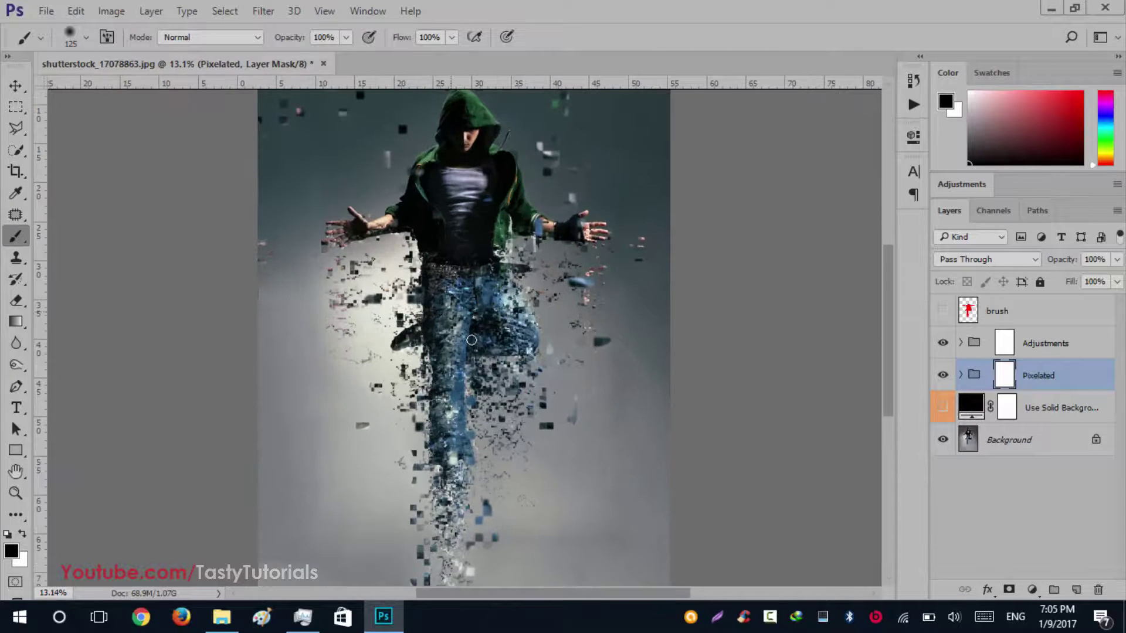
scroll(471, 339, "up", 1)
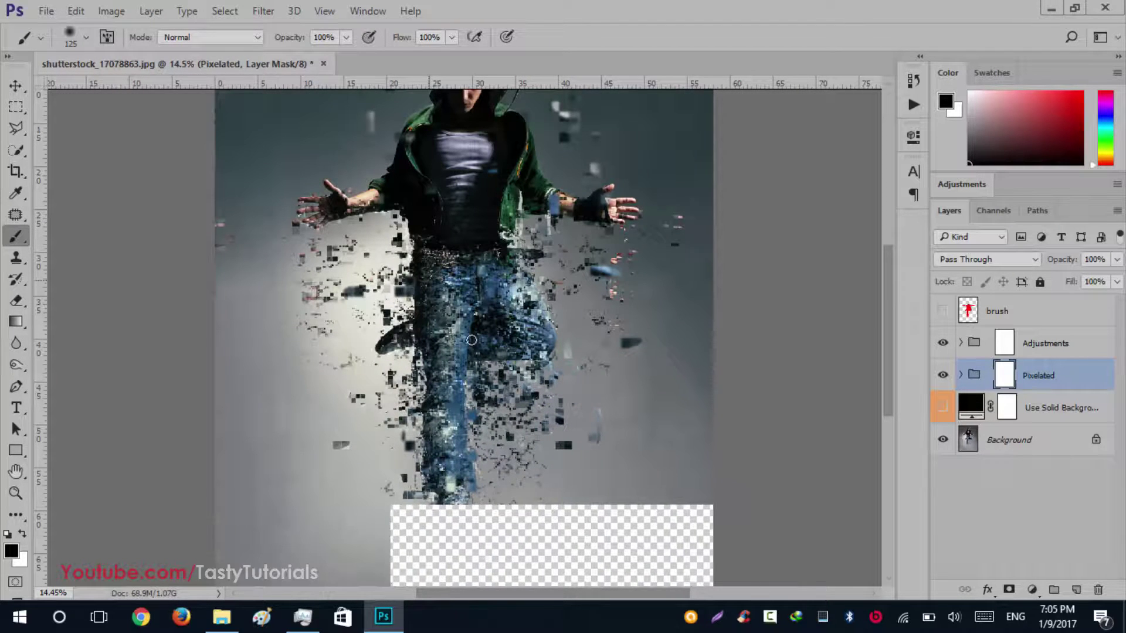
scroll(471, 339, "up", 3)
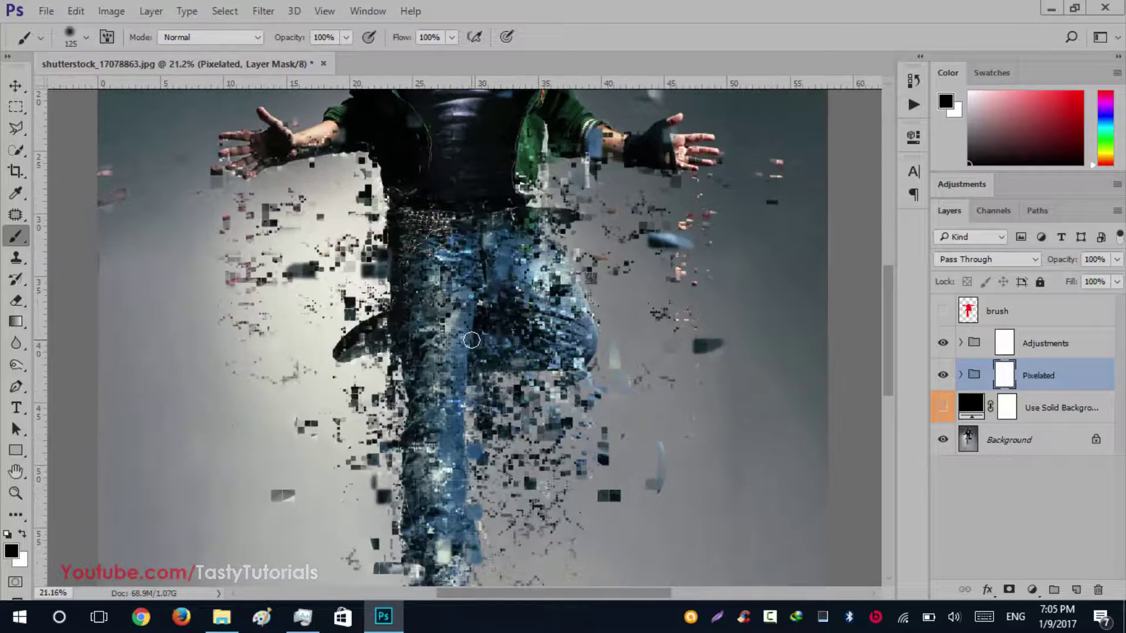
scroll(472, 339, "up", 1)
scroll(472, 339, "down", 1)
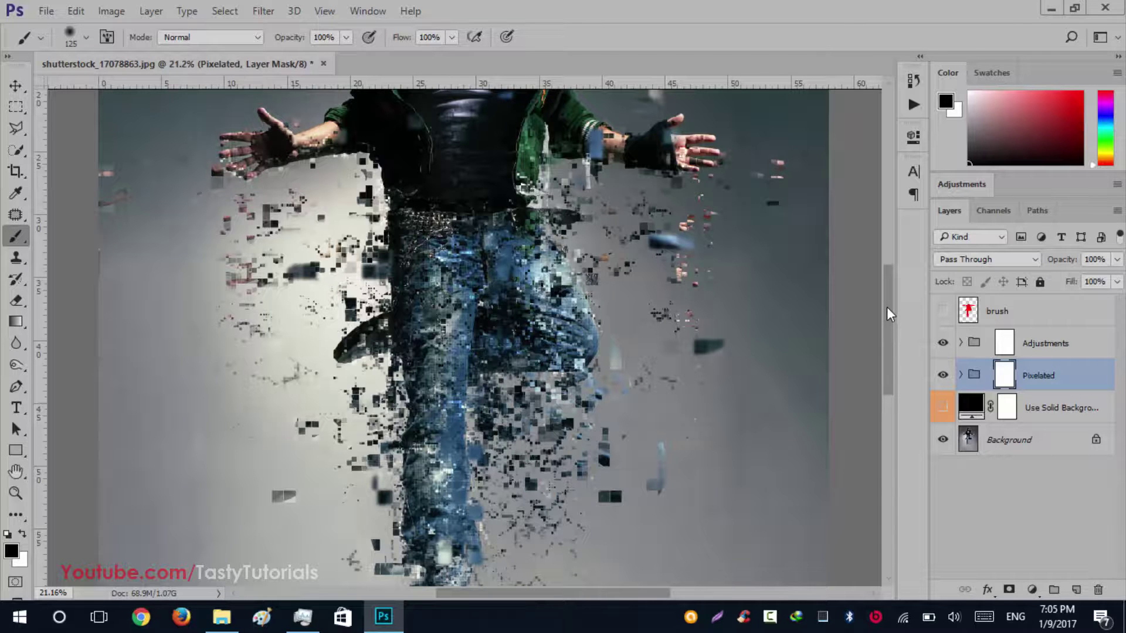
left_click_drag(887, 306, 906, 268)
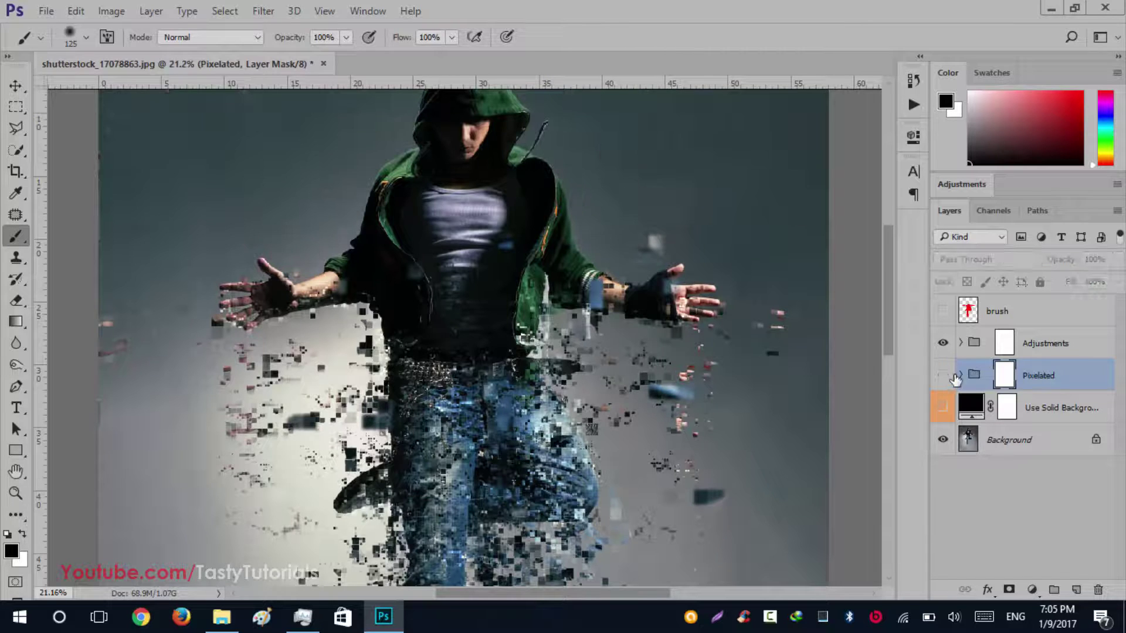
Step: Toggle visibility of the Pixelated group, its Small, Medium, Large Parts and blurred foreground to compare
left_click(954, 376)
left_click(950, 376)
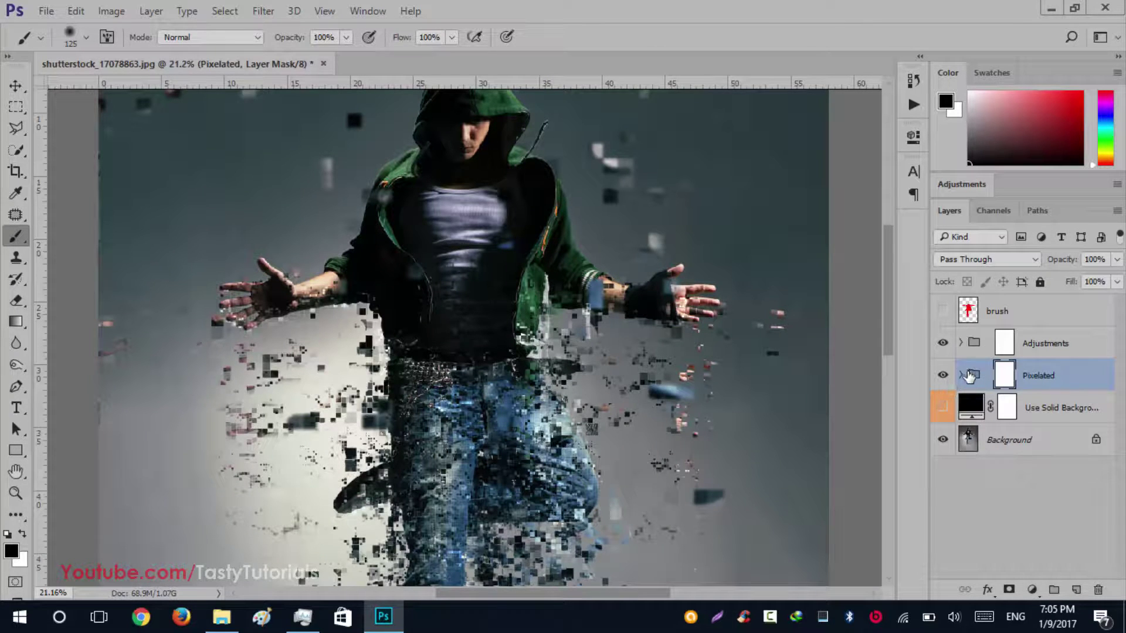
left_click(961, 375)
scroll(1068, 404, "down", 2)
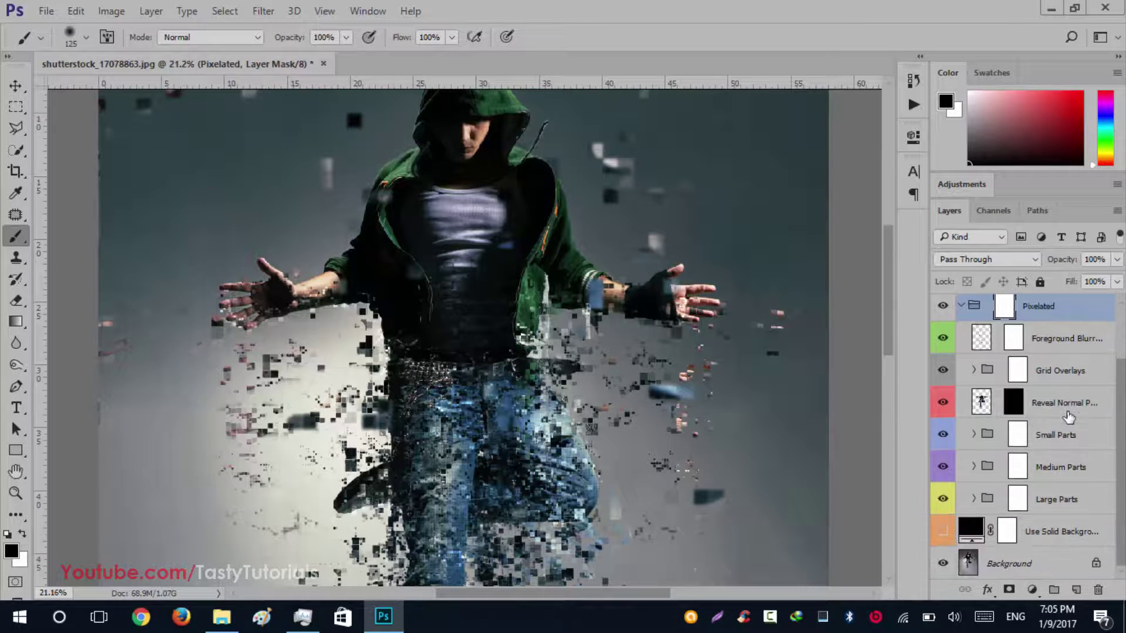
left_click(943, 434)
left_click(943, 467)
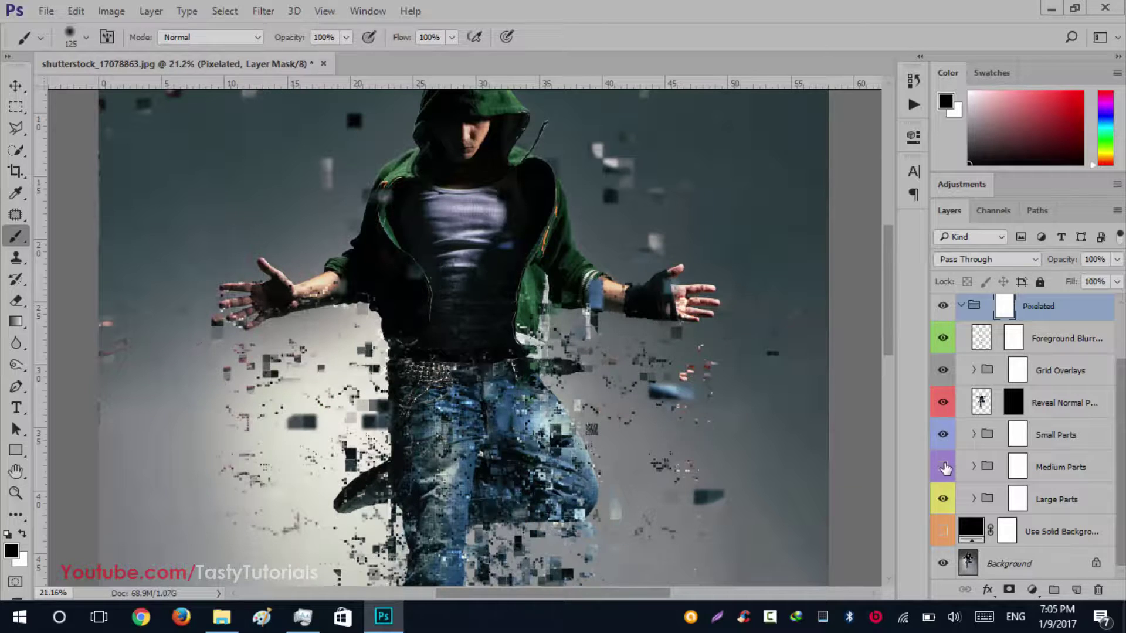
left_click(944, 467)
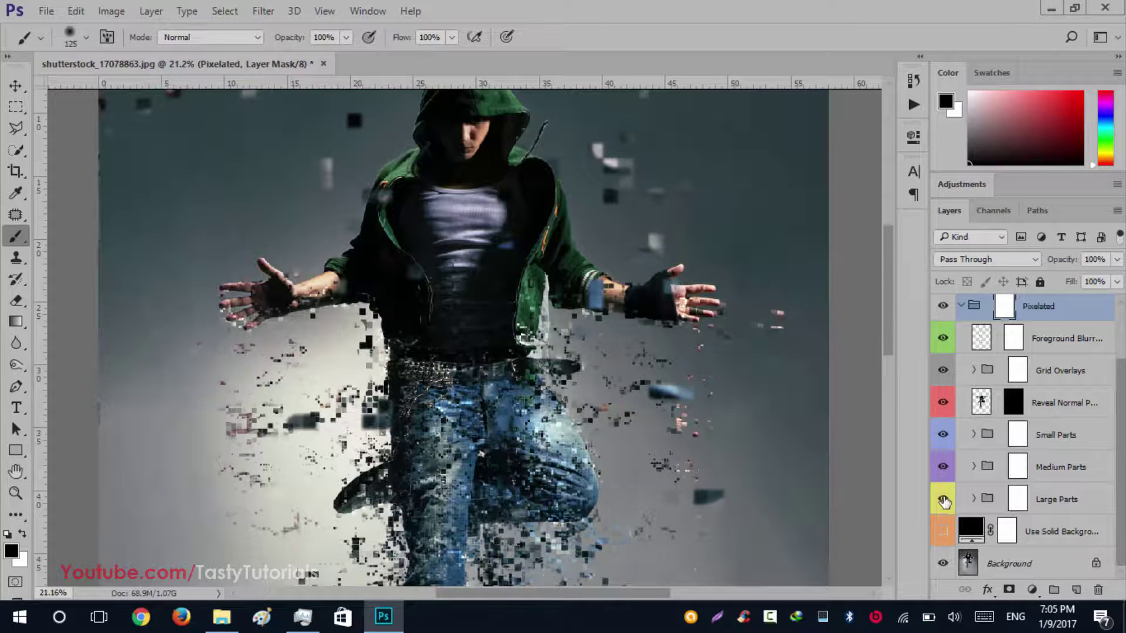
left_click(944, 500)
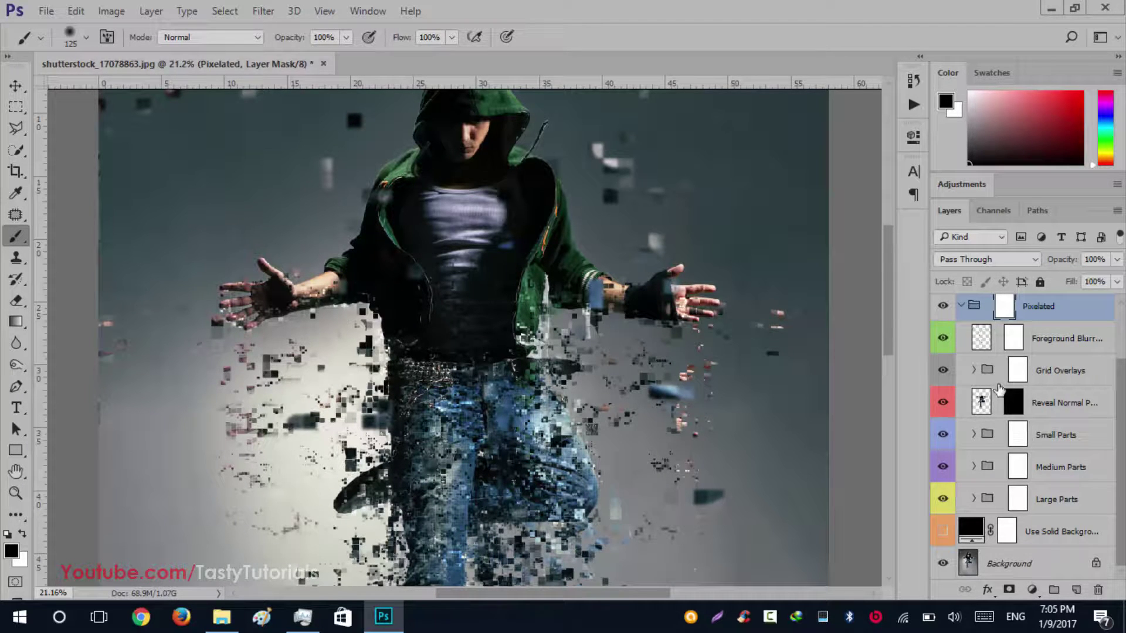
scroll(1027, 435, "up", 2)
scroll(1029, 455, "down", 1)
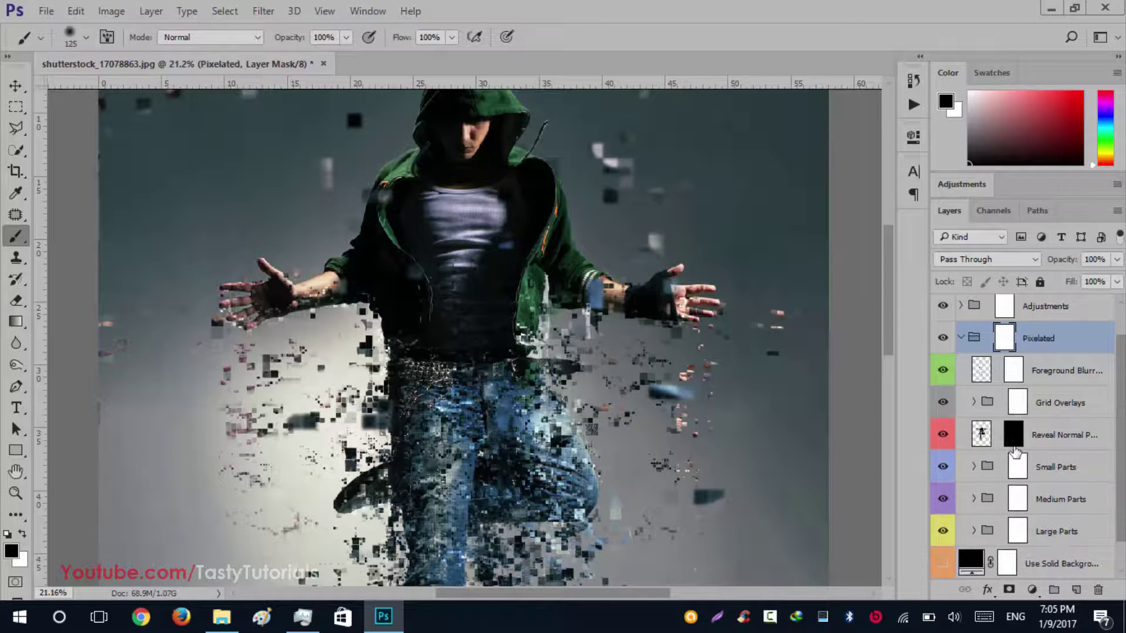
left_click(944, 370)
left_click(943, 370)
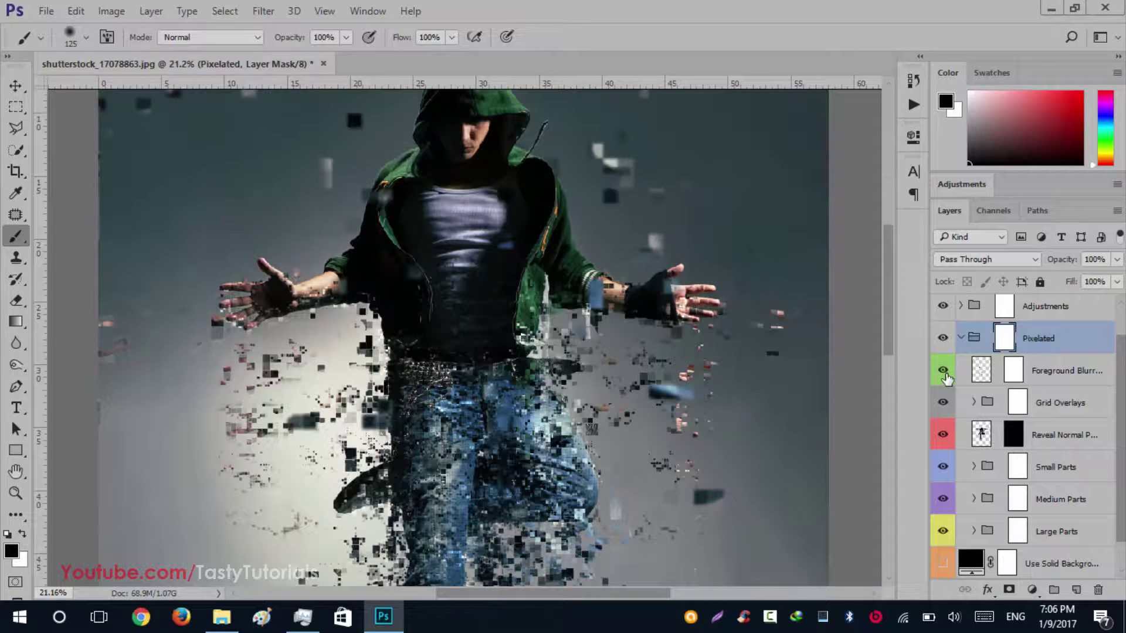
Step: Select the Grid Overlays group and turn its visibility off
left_click(1043, 402)
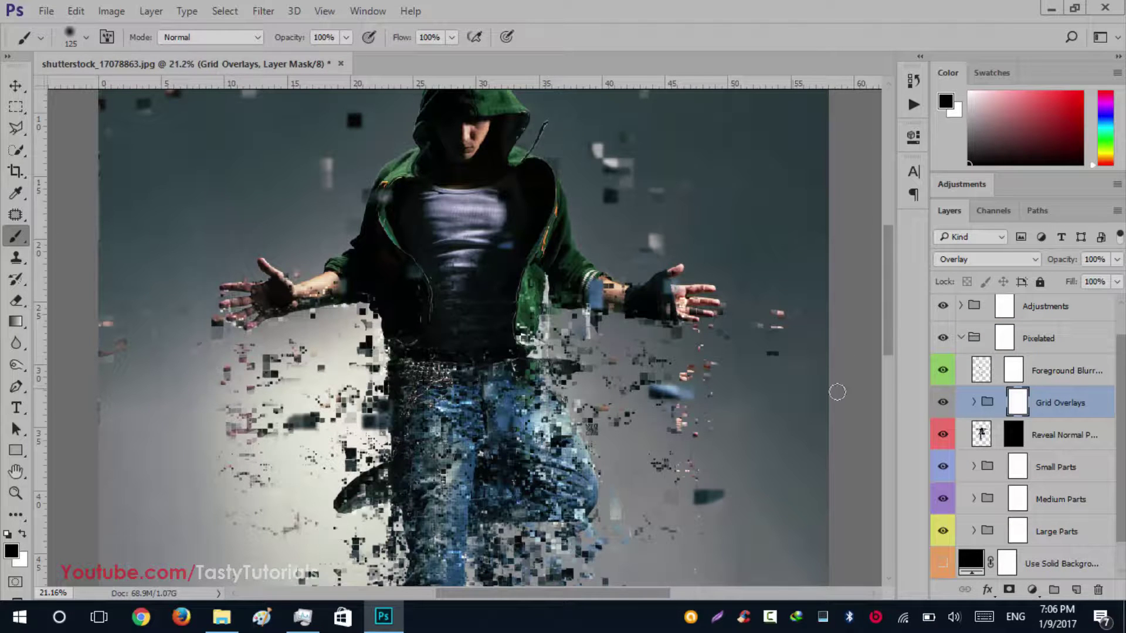
left_click(943, 403)
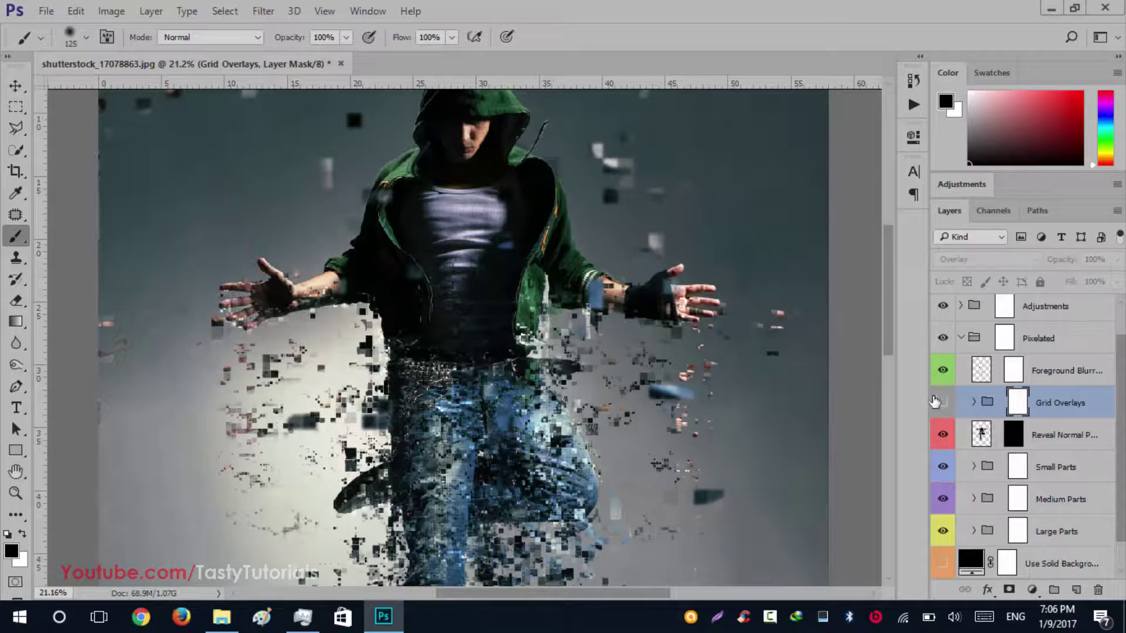
scroll(522, 432, "down", 2)
scroll(523, 432, "down", 3)
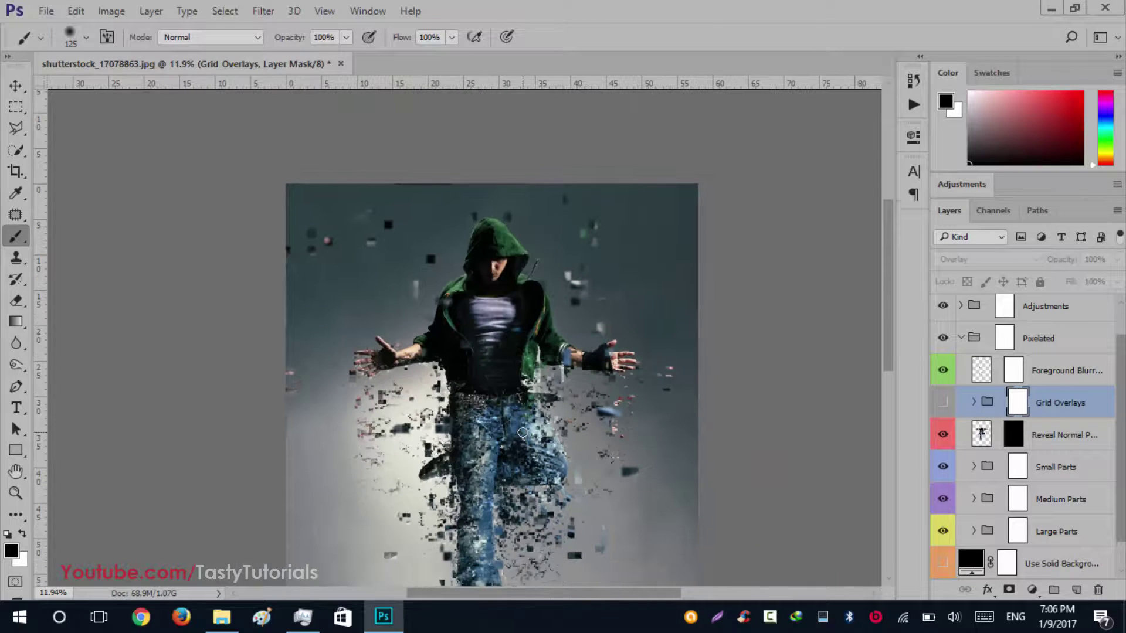
scroll(455, 513, "down", 1)
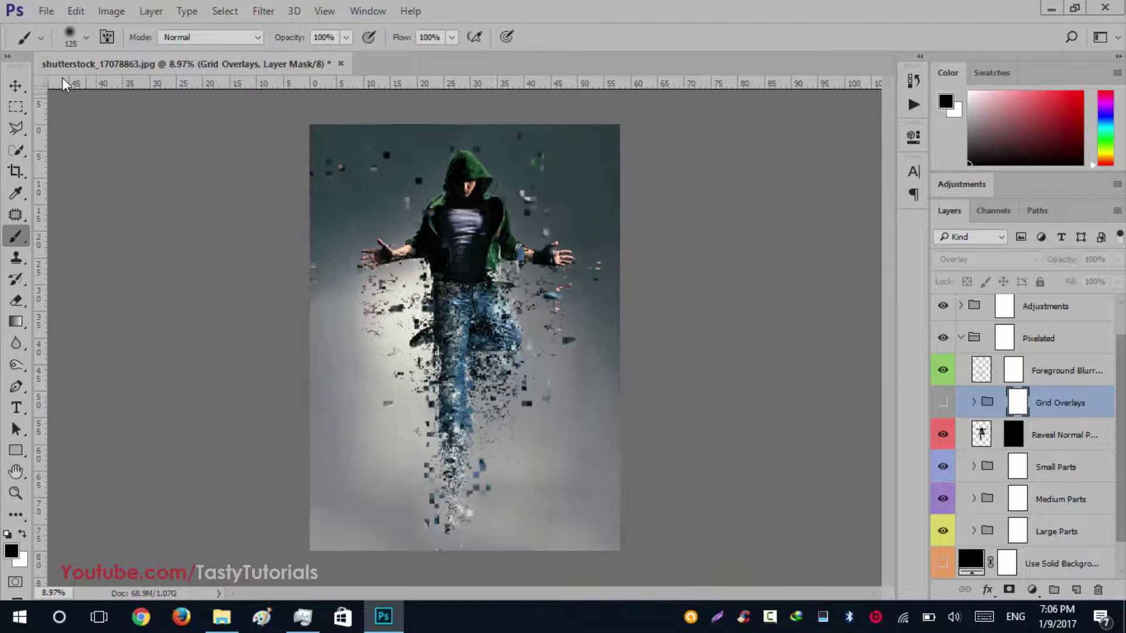
Step: Duplicate the Small Parts group and shift the copy's particles further down the image
left_click(16, 86)
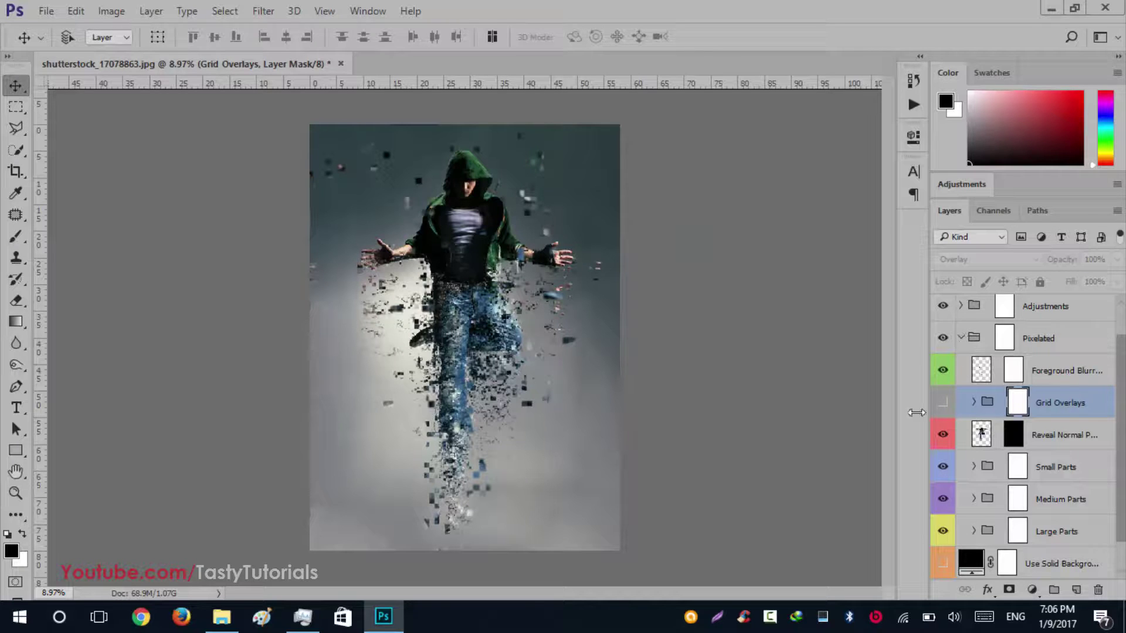
scroll(637, 381, "up", 3)
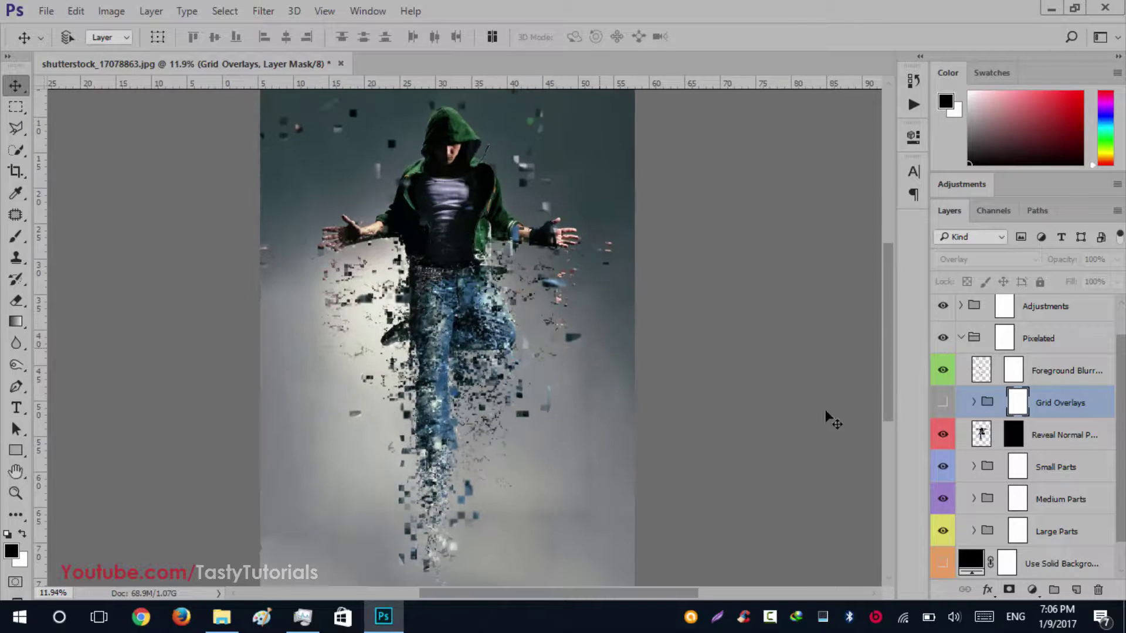
left_click(981, 469)
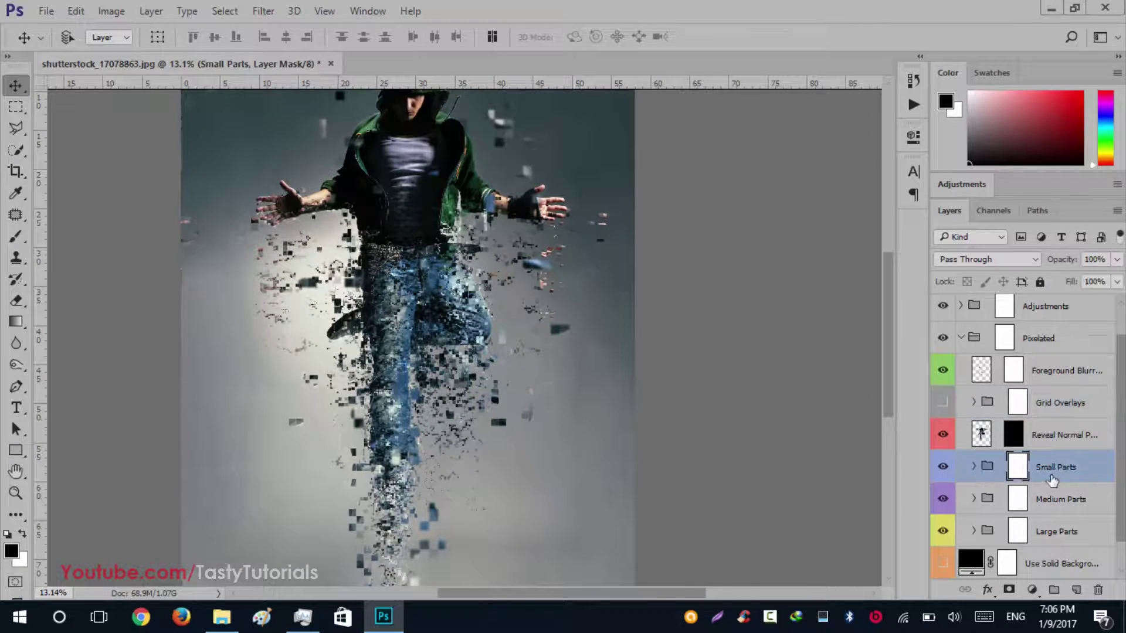
left_click_drag(1058, 476, 1078, 588)
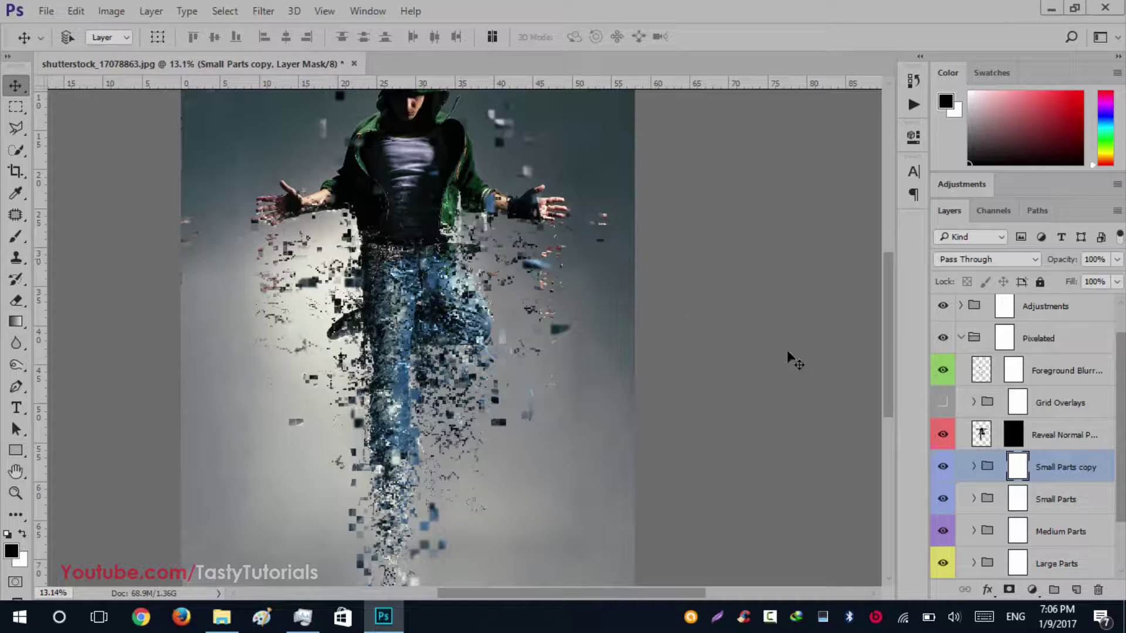
left_click(987, 467)
left_click(975, 468)
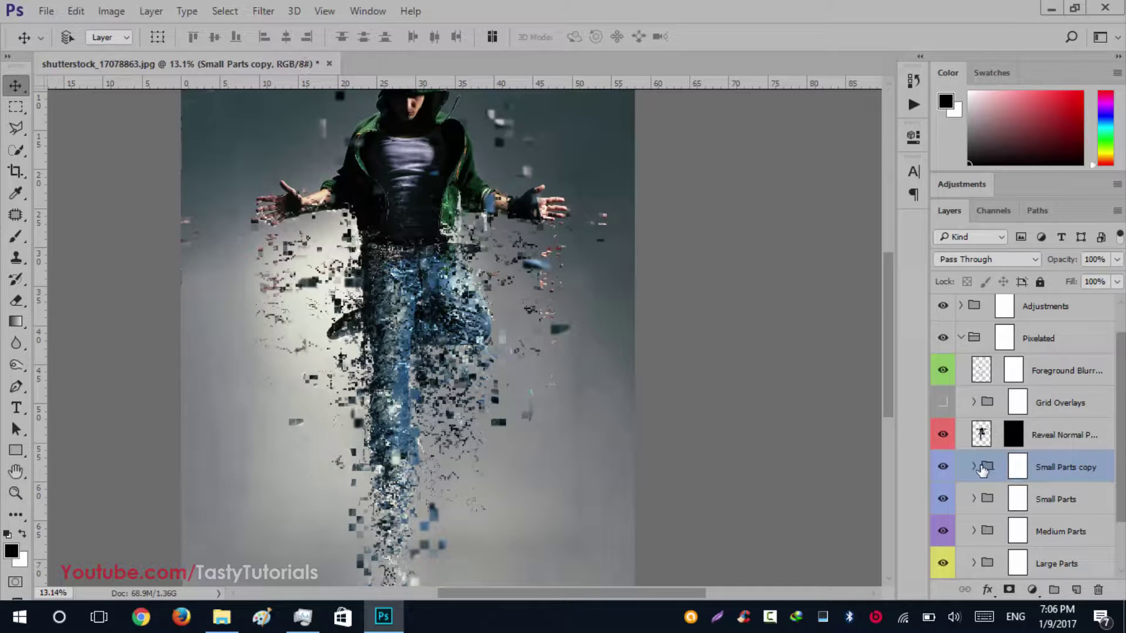
left_click_drag(420, 291, 412, 328)
Step: Delete the Small Parts copy group and collapse the Pixelated group
key("Delete")
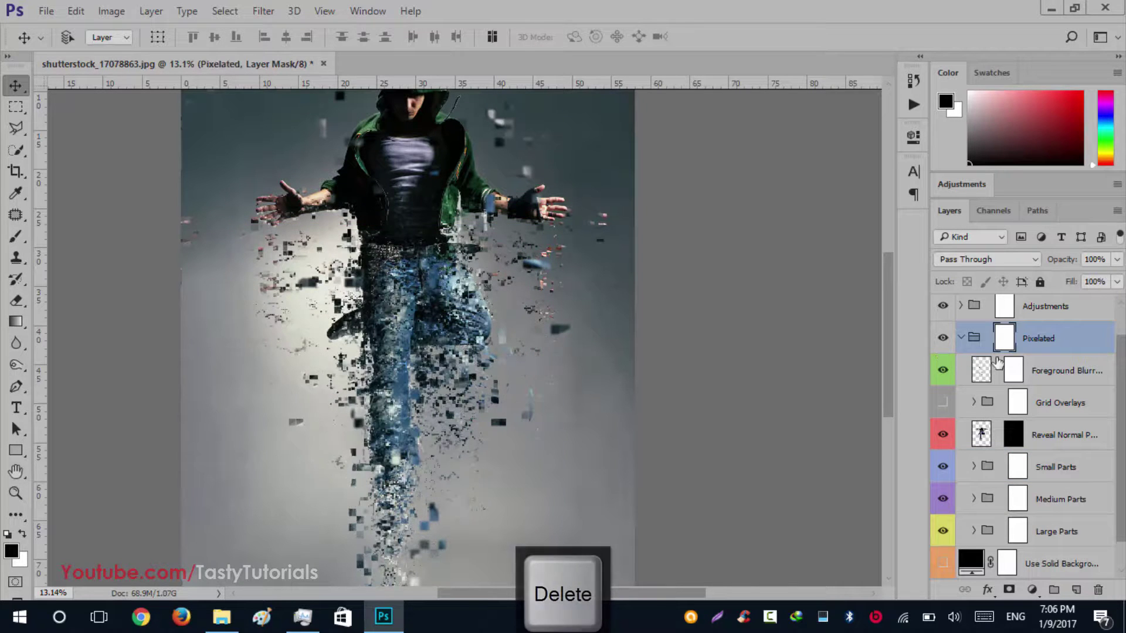
left_click(972, 338)
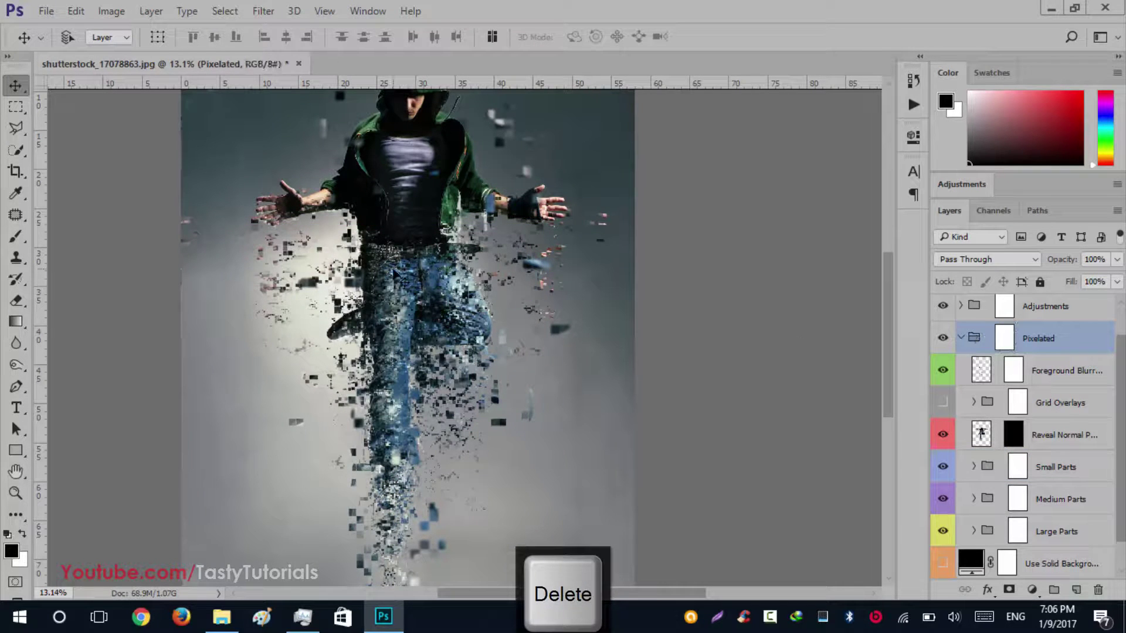
scroll(973, 352, "down", 1)
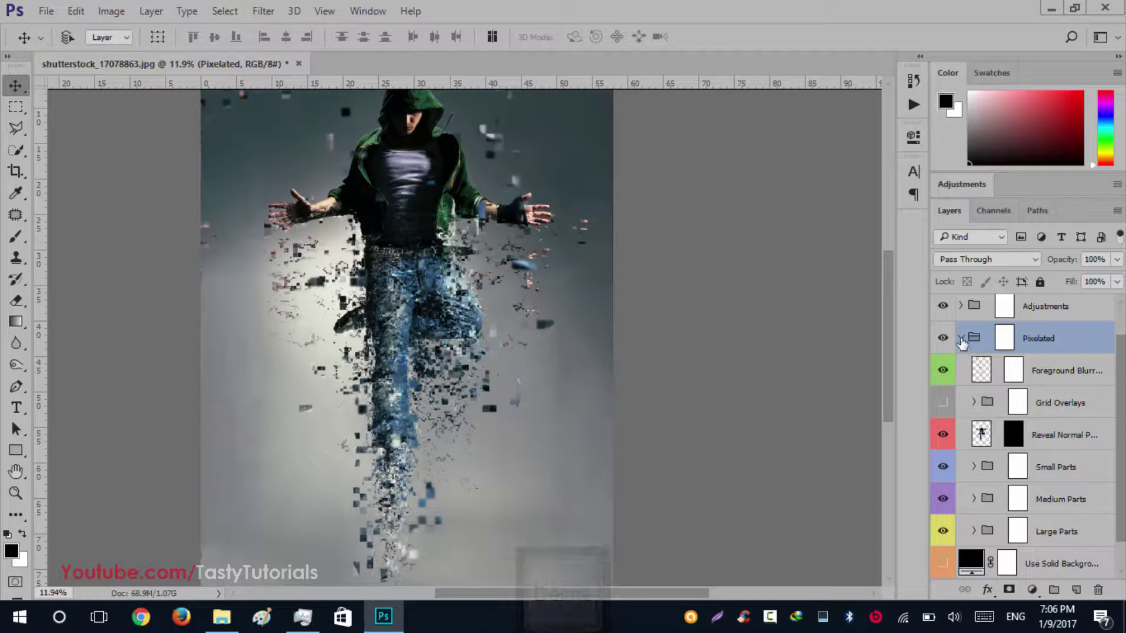
left_click(960, 338)
scroll(592, 351, "down", 4)
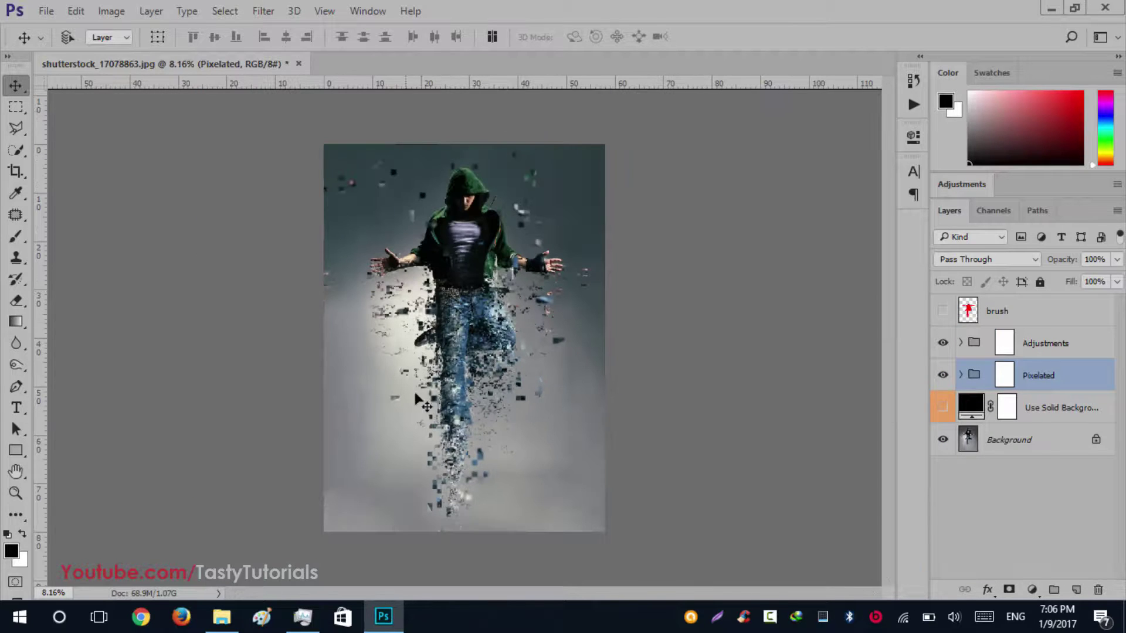
left_click(1000, 345)
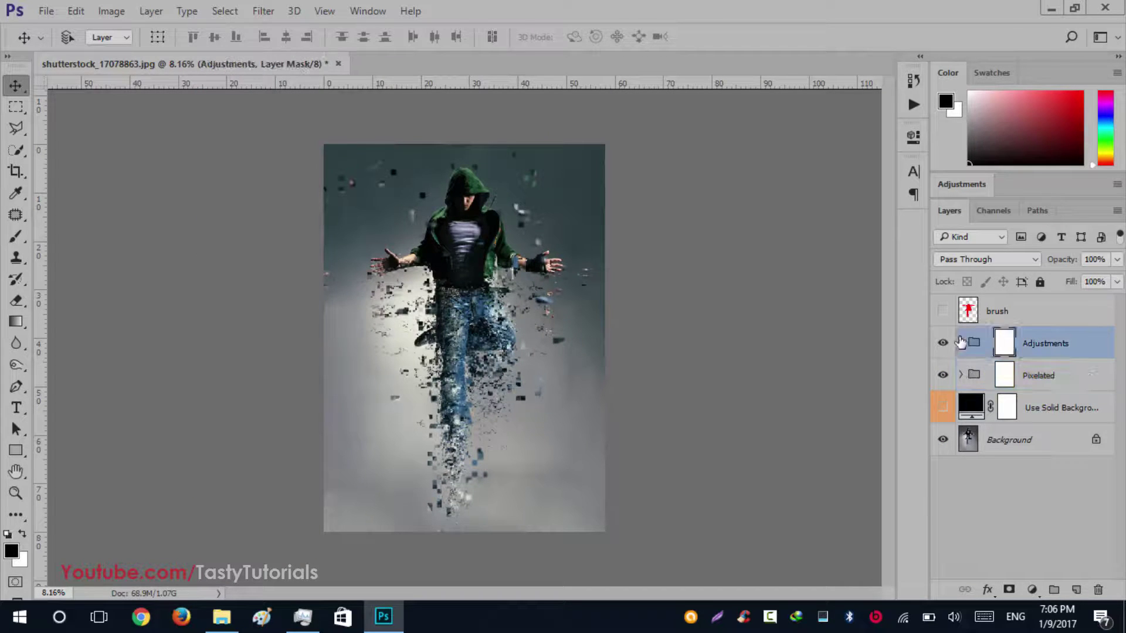
left_click(961, 344)
scroll(1044, 458, "down", 3)
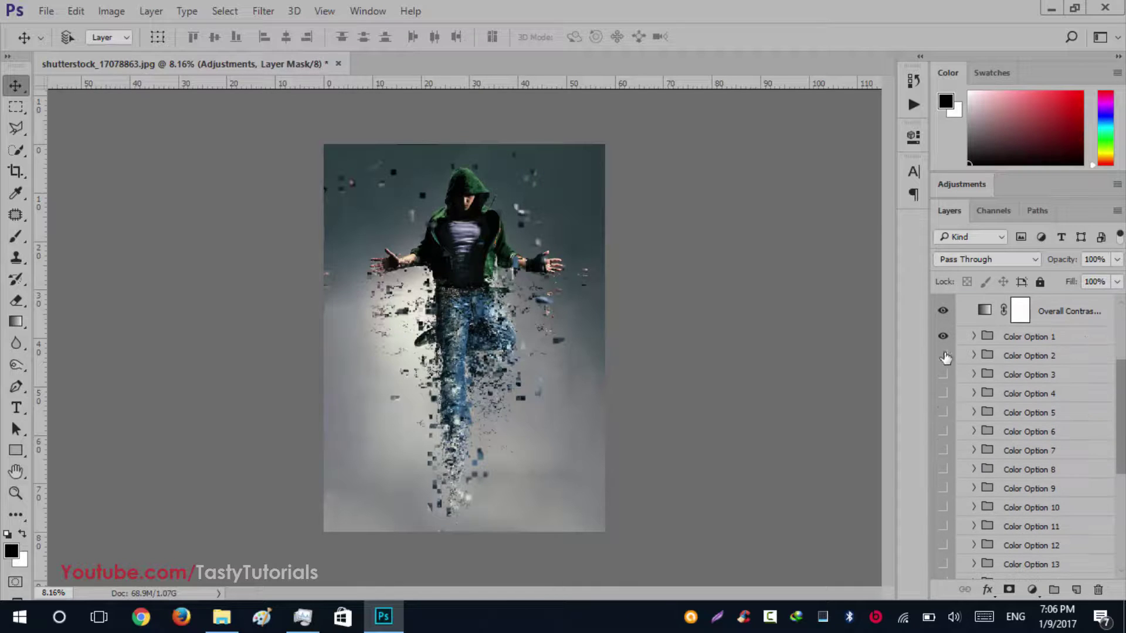
left_click(942, 374)
left_click(943, 373)
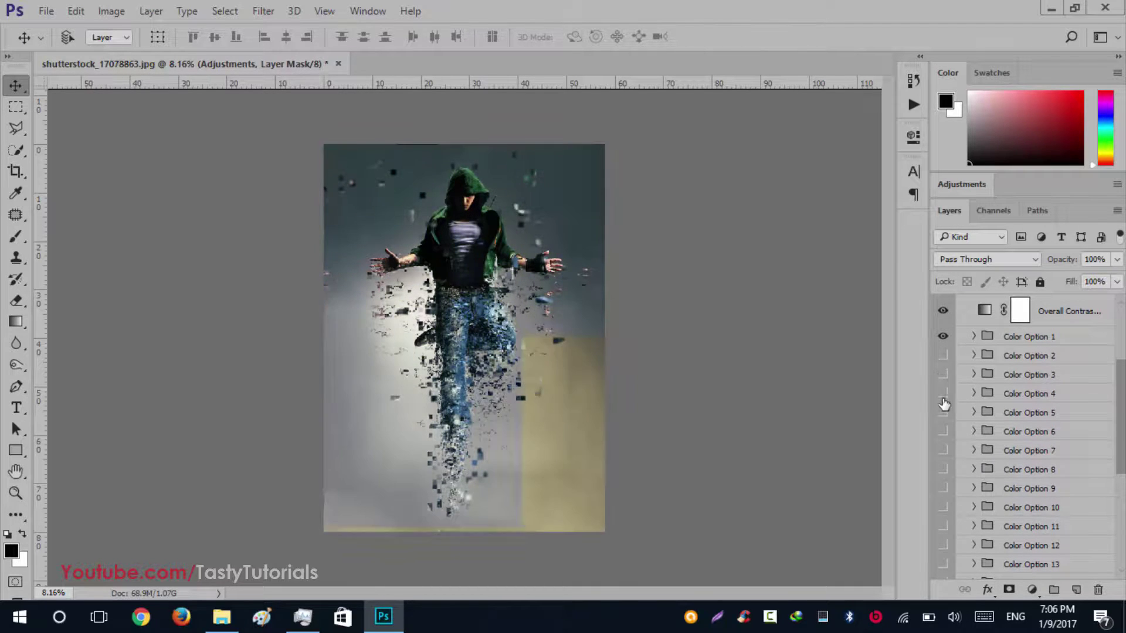
left_click(942, 395)
left_click(943, 396)
left_click(943, 433)
left_click(943, 433)
left_click(943, 488)
left_click(942, 489)
left_click(942, 508)
left_click(943, 508)
left_click(942, 508)
left_click(943, 508)
scroll(942, 509, "down", 2)
left_click(943, 500)
left_click(943, 500)
scroll(946, 503, "down", 2)
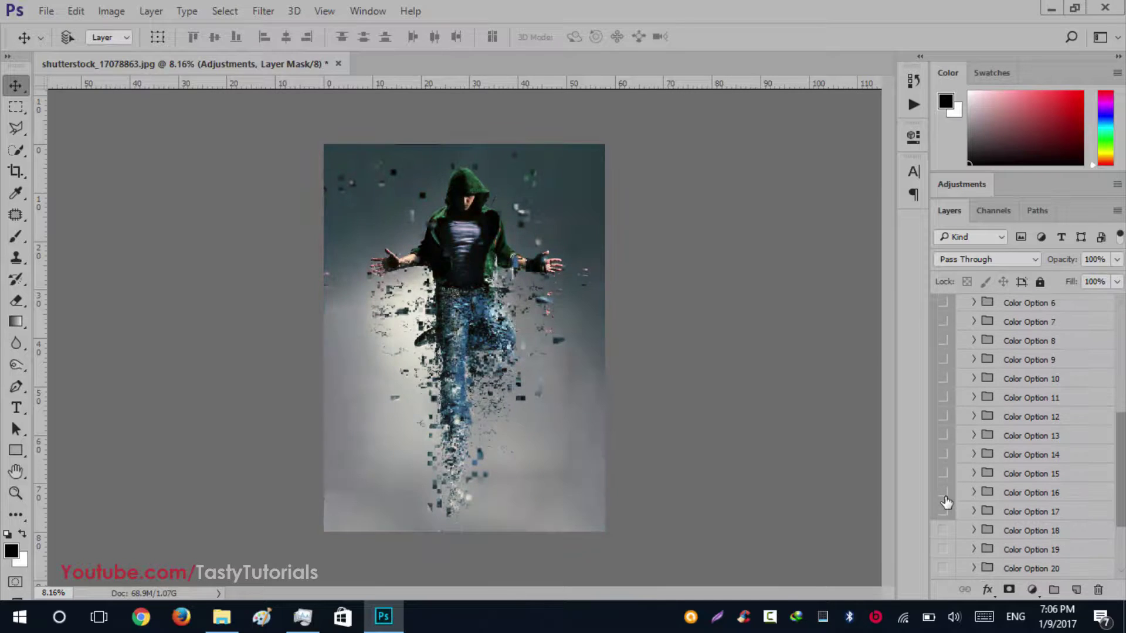
left_click(943, 494)
left_click(943, 512)
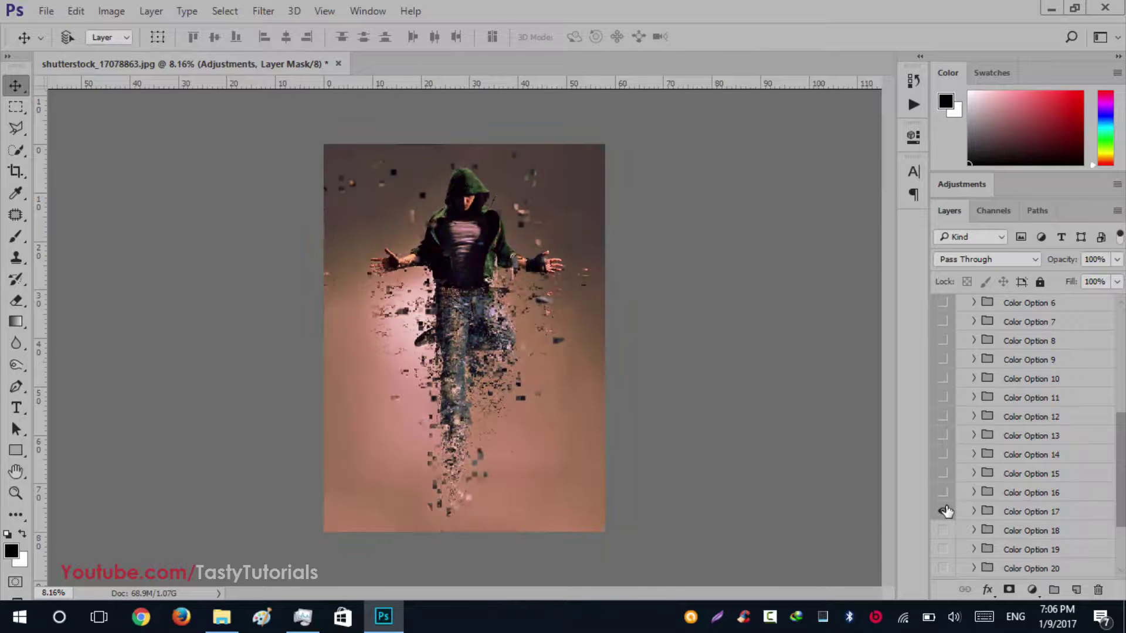
left_click(944, 511)
scroll(945, 509, "down", 2)
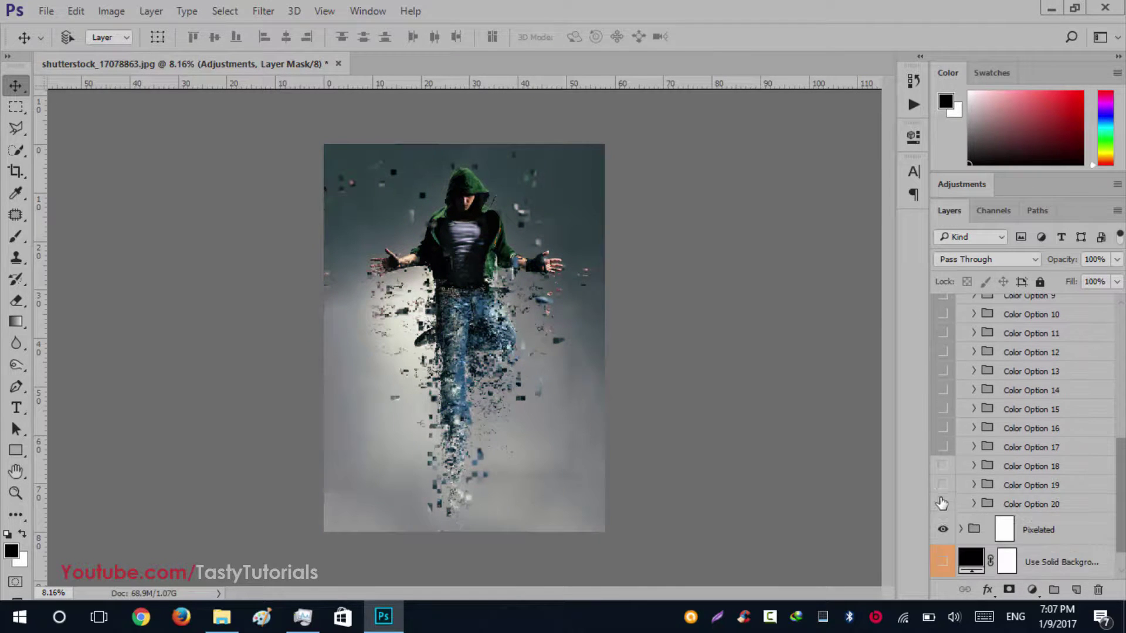
left_click(943, 467)
left_click(943, 485)
left_click(943, 485)
left_click(943, 505)
left_click(943, 505)
scroll(950, 481, "up", 8)
left_click(944, 434)
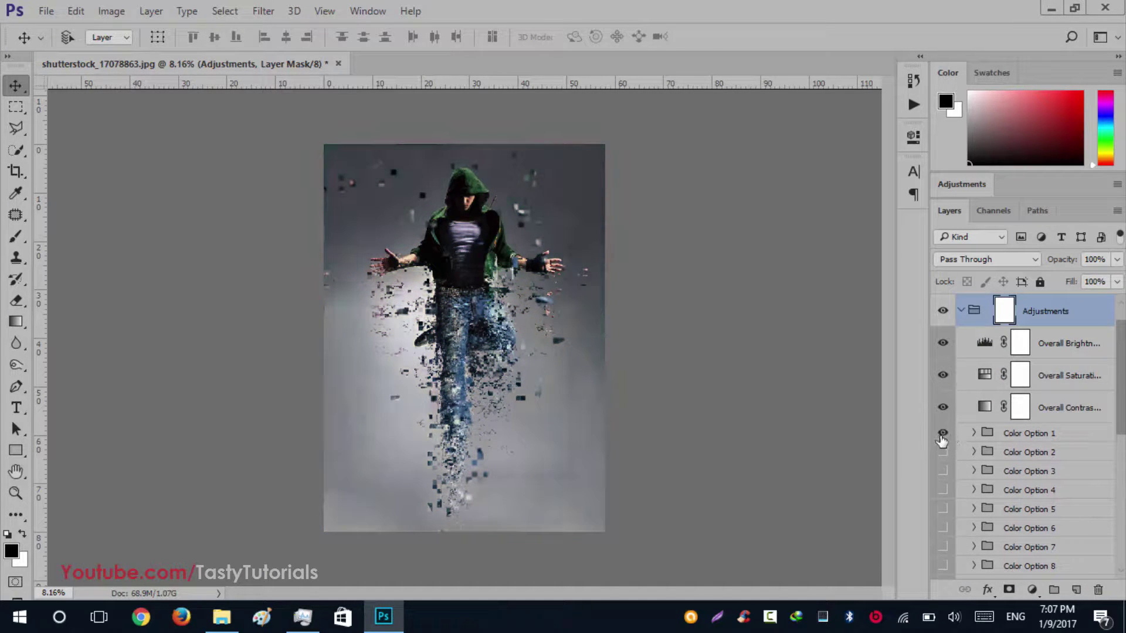
left_click(943, 434)
left_click(943, 435)
left_click(942, 434)
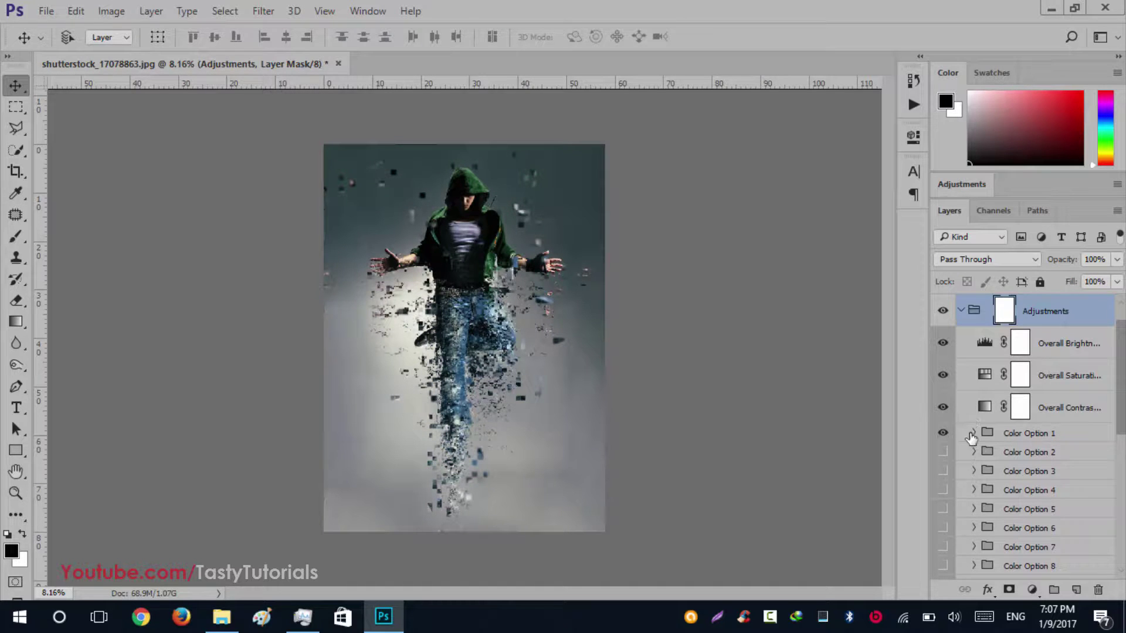
left_click(961, 310)
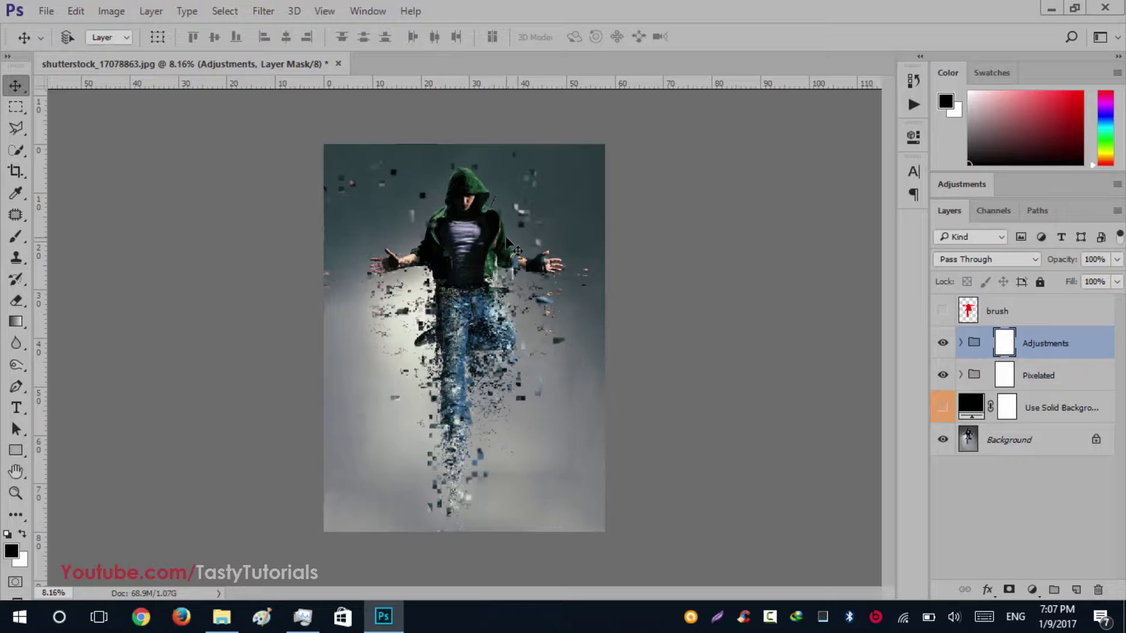
scroll(509, 241, "up", 1)
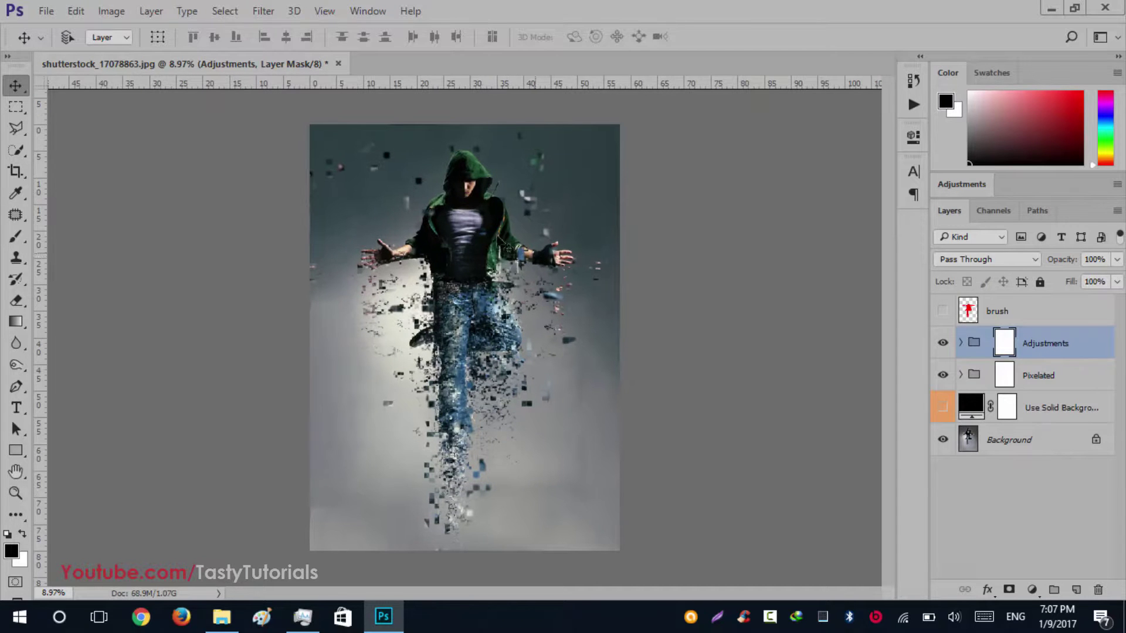